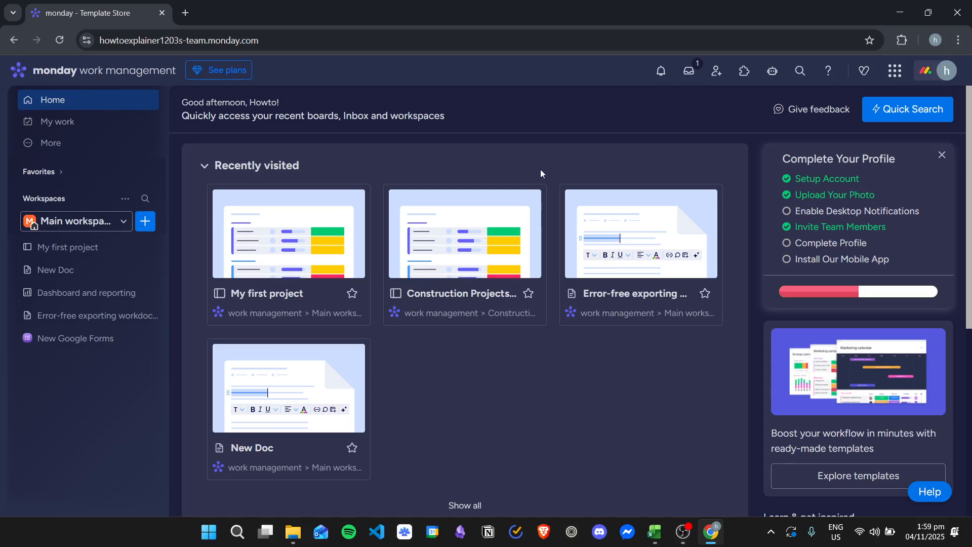
# Open the Template center from the workspace add menu and search for creative request templates
pyautogui.click(146, 221)
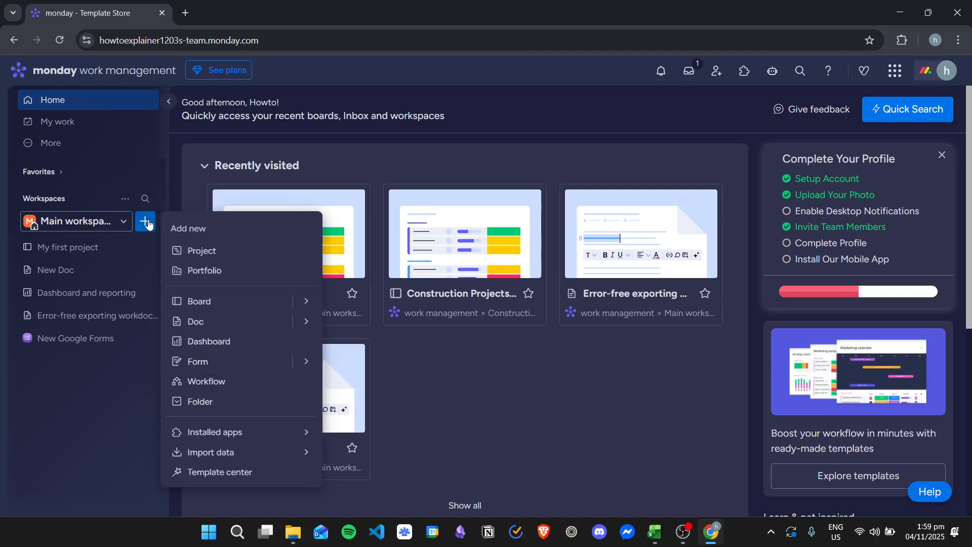
pyautogui.click(274, 473)
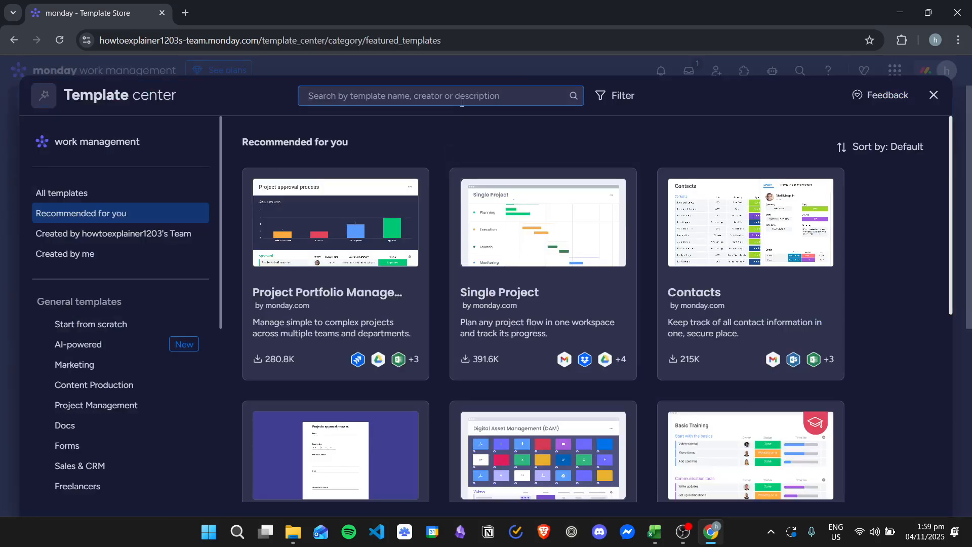
pyautogui.write('creative request')
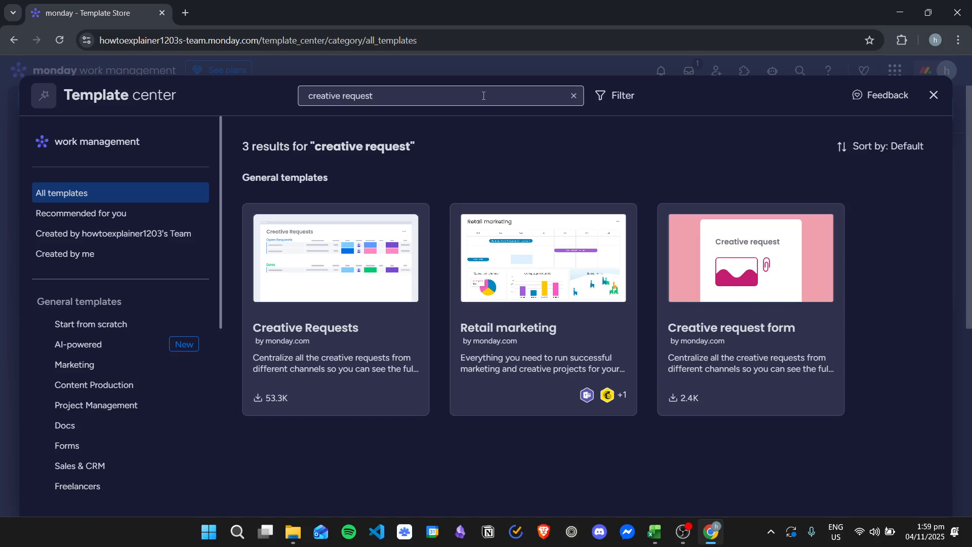
pyautogui.write('=')
pyautogui.press('BackSpace')
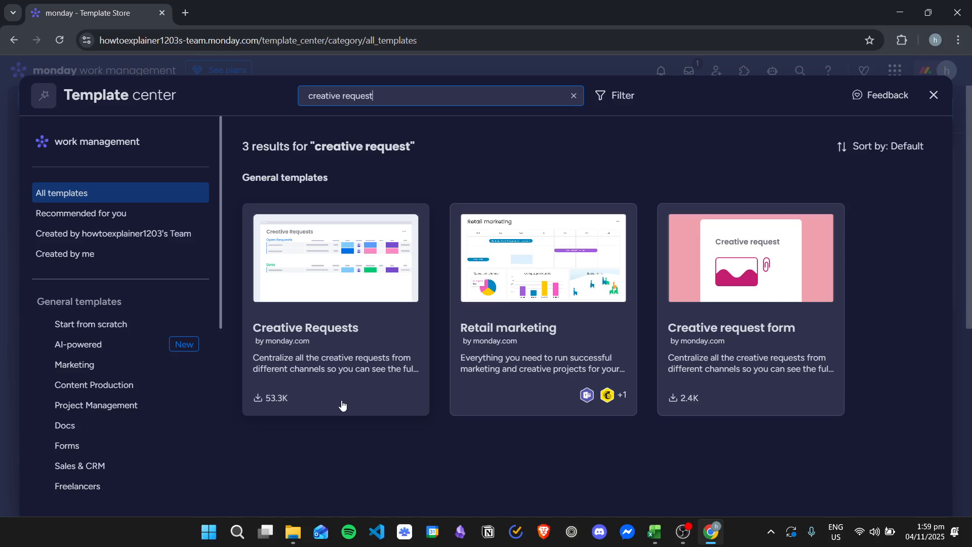
# Open the Creative Requests template and browse its preview images and full description
pyautogui.click(345, 298)
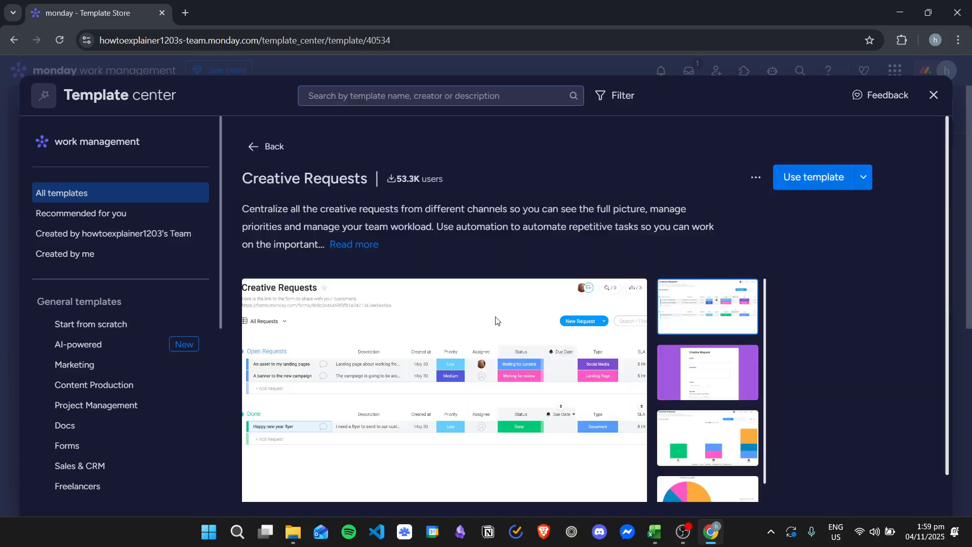
pyautogui.scroll(-1, 672, 222)
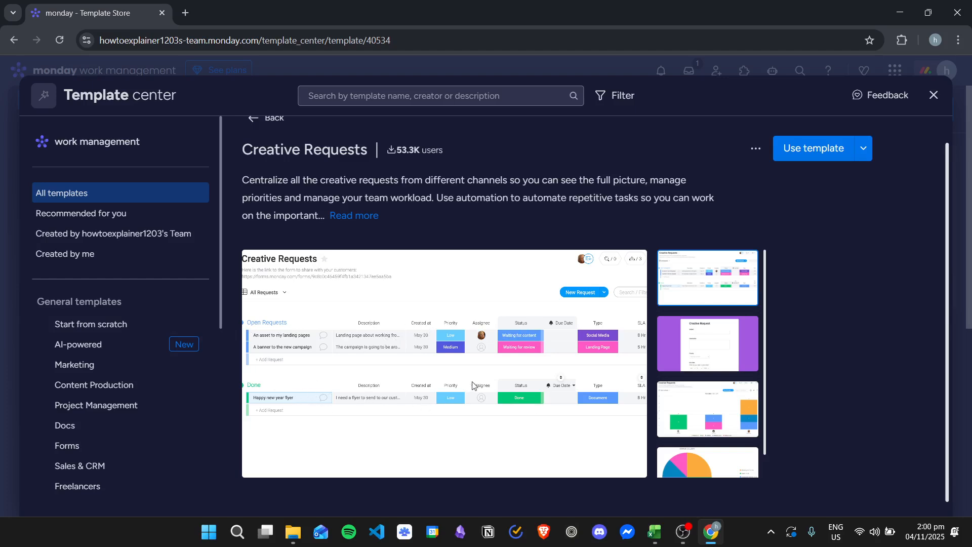
pyautogui.click(683, 344)
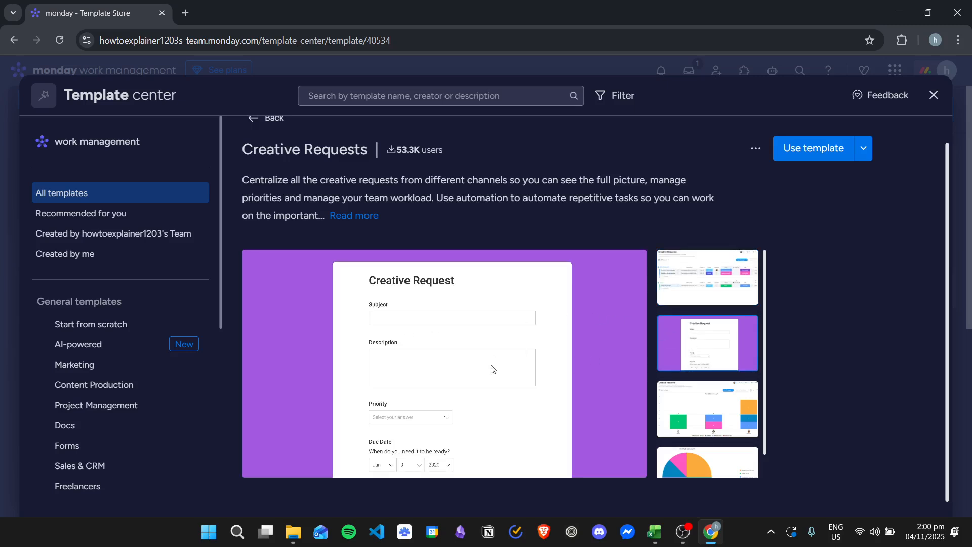
pyautogui.click(716, 397)
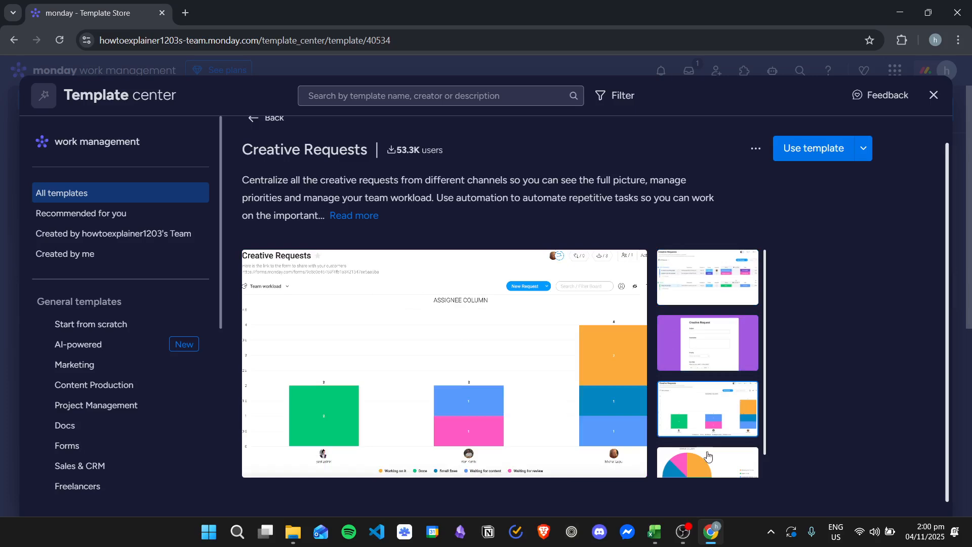
pyautogui.click(716, 467)
pyautogui.click(715, 415)
pyautogui.click(723, 342)
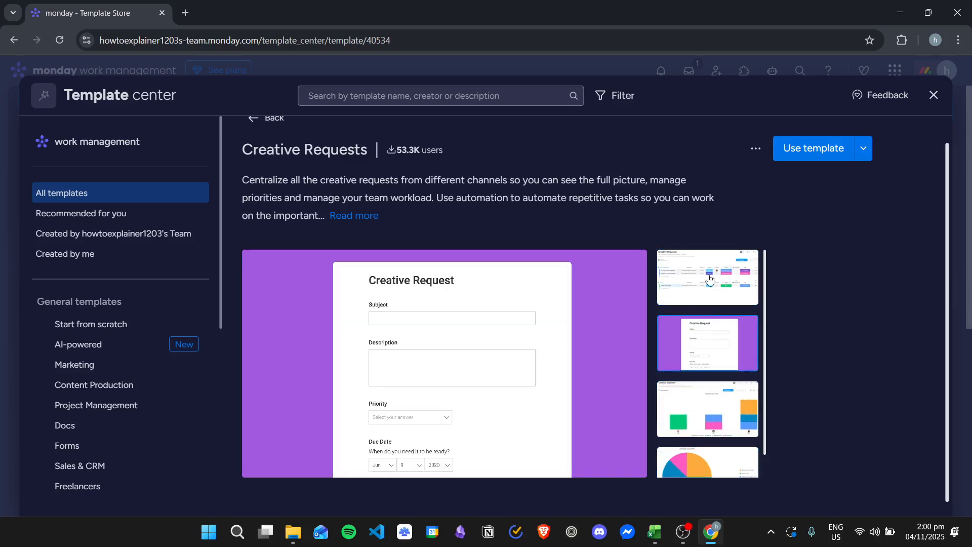
pyautogui.click(713, 295)
pyautogui.click(357, 217)
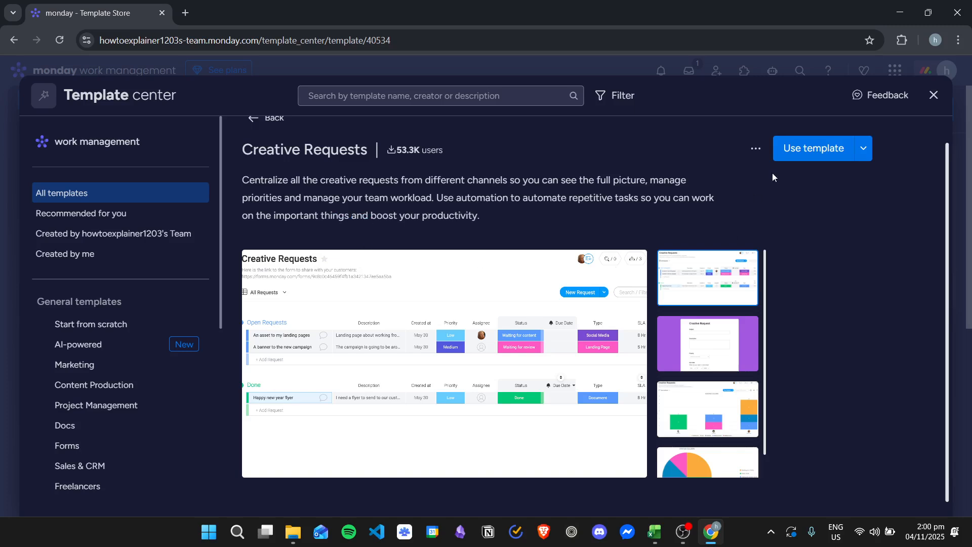
# Create a board in the workspace from the Creative Requests template
pyautogui.click(815, 149)
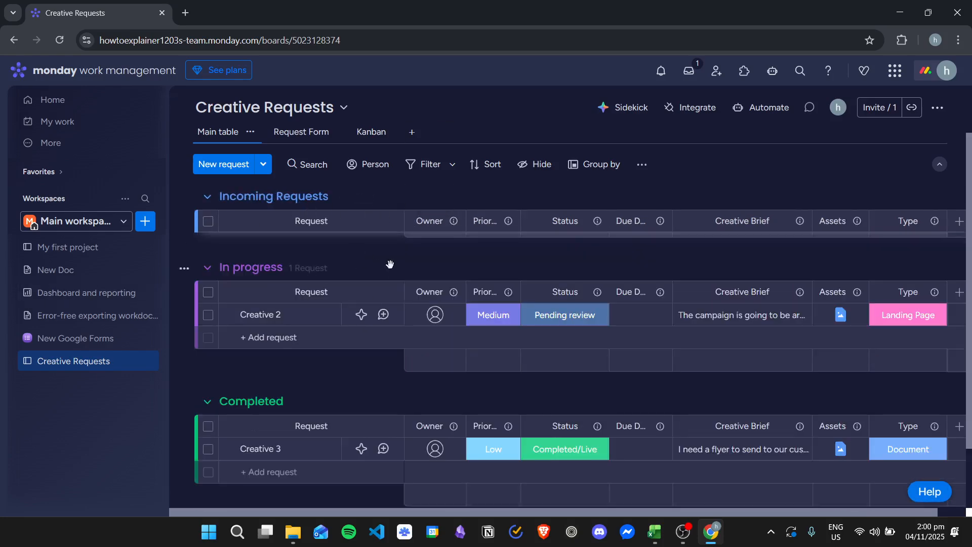
pyautogui.scroll(-2, 361, 338)
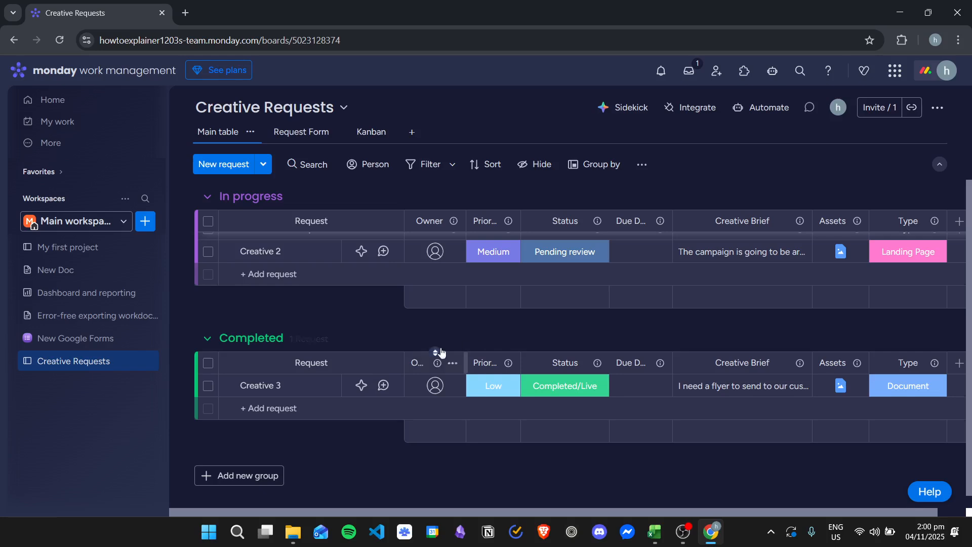
pyautogui.scroll(3, 440, 355)
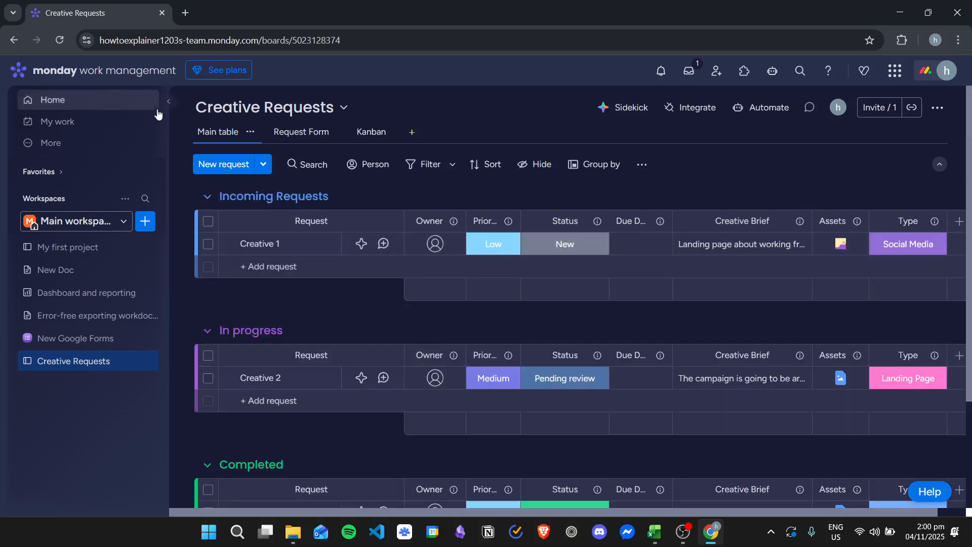
# Open the board's Request Form view and scroll through its fields
pyautogui.click(298, 132)
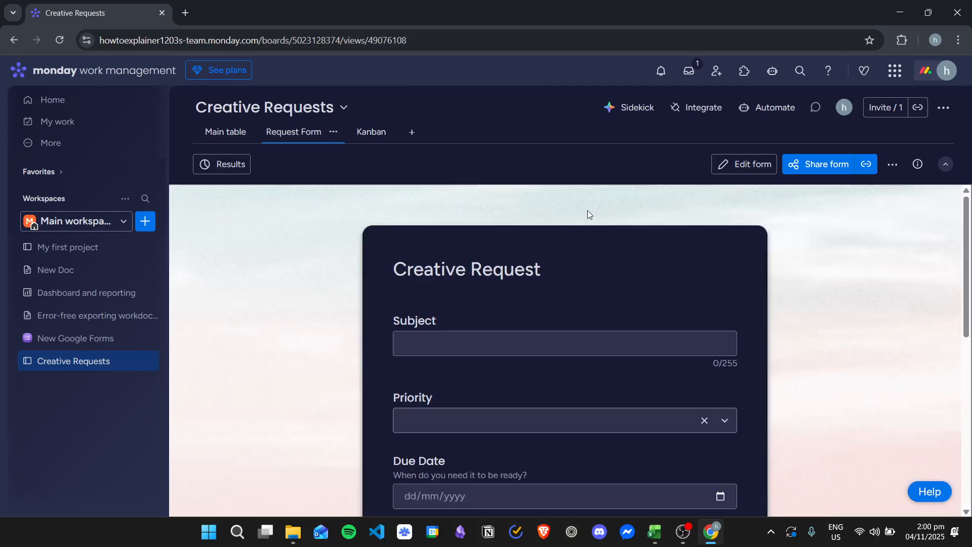
pyautogui.scroll(-3, 612, 245)
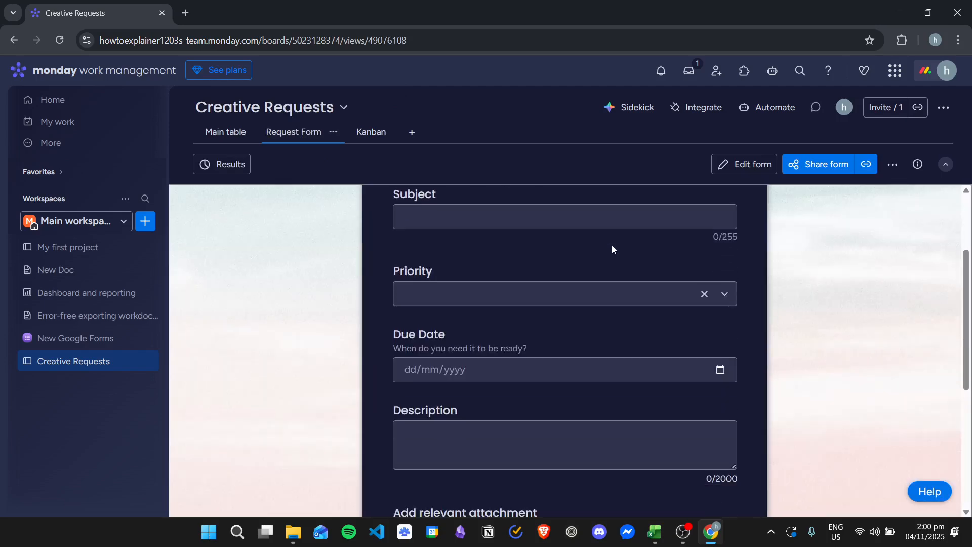
pyautogui.scroll(-1, 607, 268)
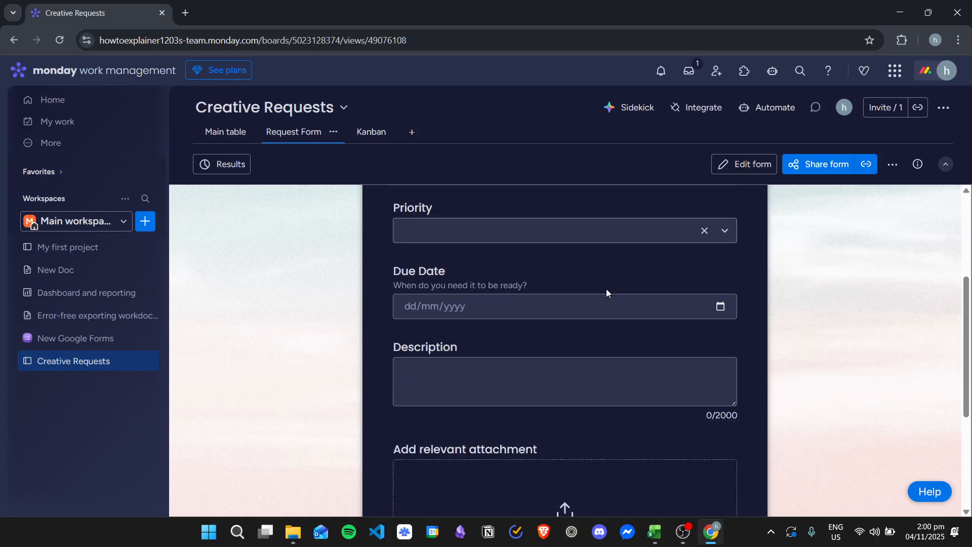
pyautogui.scroll(-4, 606, 292)
pyautogui.scroll(8, 597, 289)
pyautogui.scroll(-1, 522, 256)
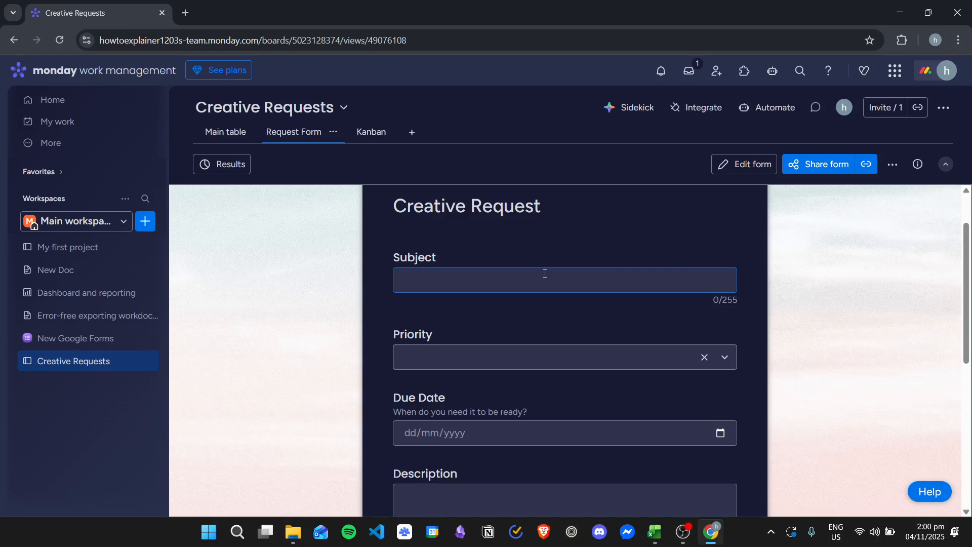
# Enter Creative Request - Social Media Post as the form's subject
pyautogui.write('C')
pyautogui.press('BackSpace')
pyautogui.write('Create')
pyautogui.press('BackSpace')
pyautogui.write('ive Request ')
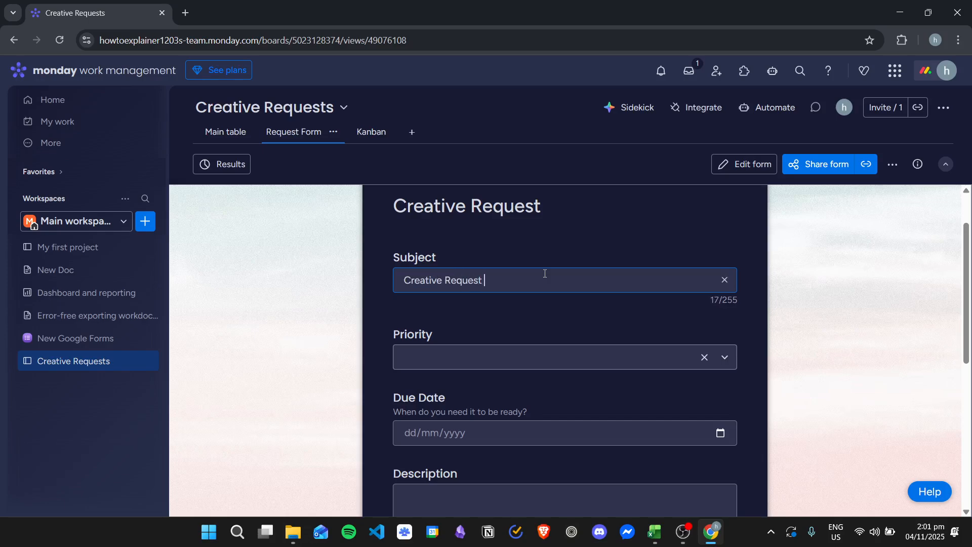
pyautogui.write('- Social Media Post')
# Set the request's priority to High
pyautogui.scroll(-1, 545, 274)
pyautogui.click(725, 294)
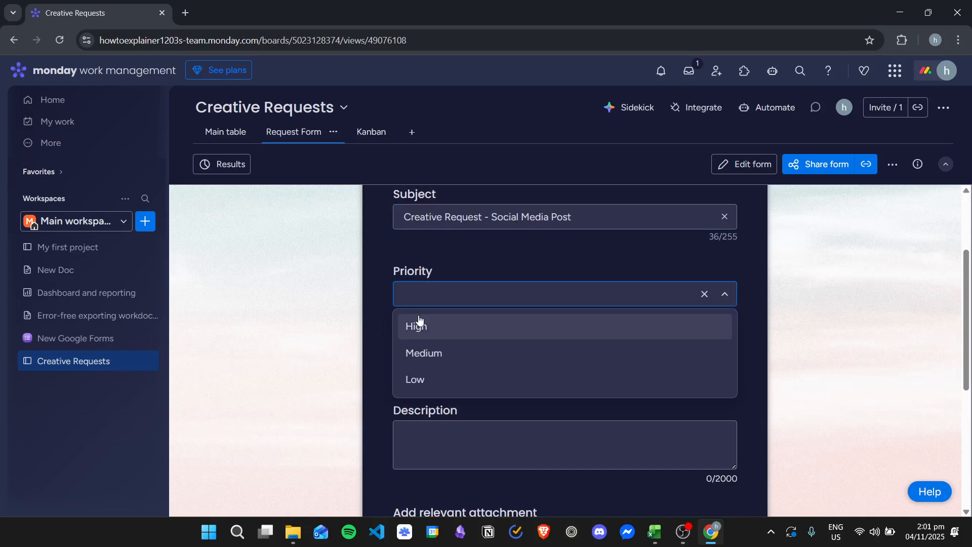
pyautogui.click(436, 329)
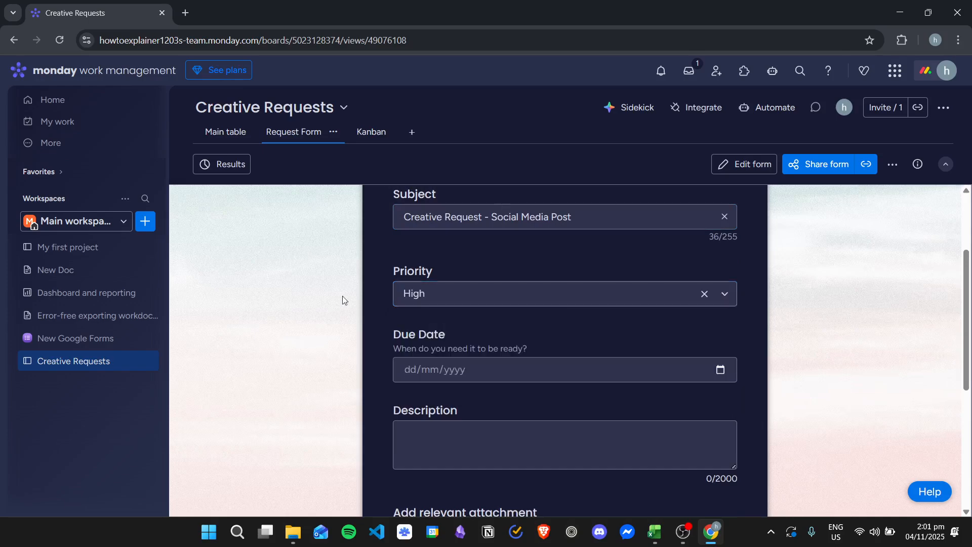
pyautogui.click(727, 292)
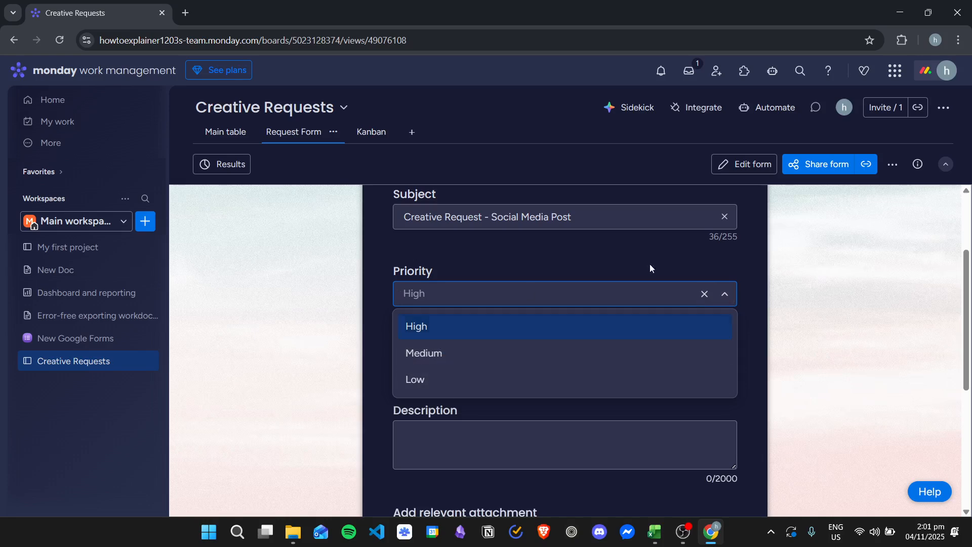
pyautogui.click(772, 296)
# Set the due date to 14/11/2025
pyautogui.scroll(-1, 587, 281)
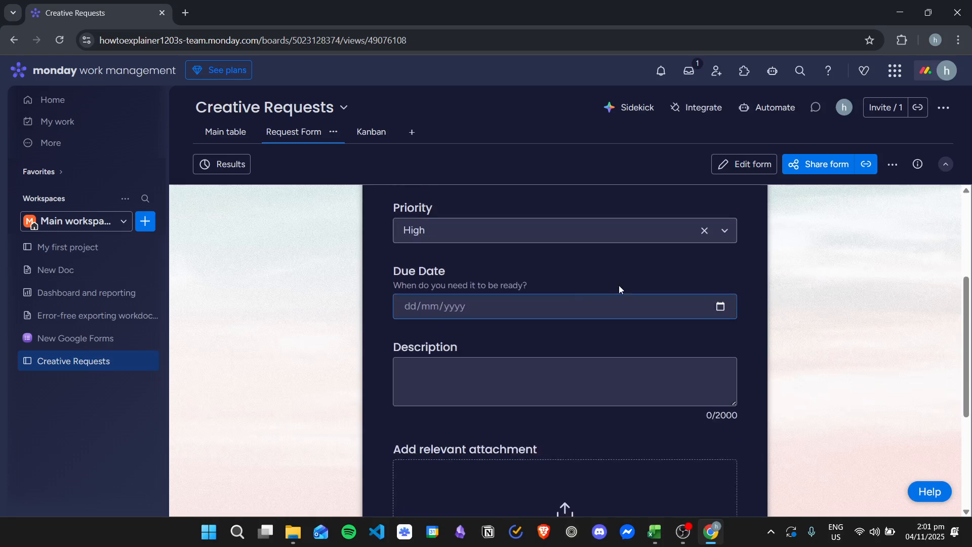
pyautogui.click(719, 305)
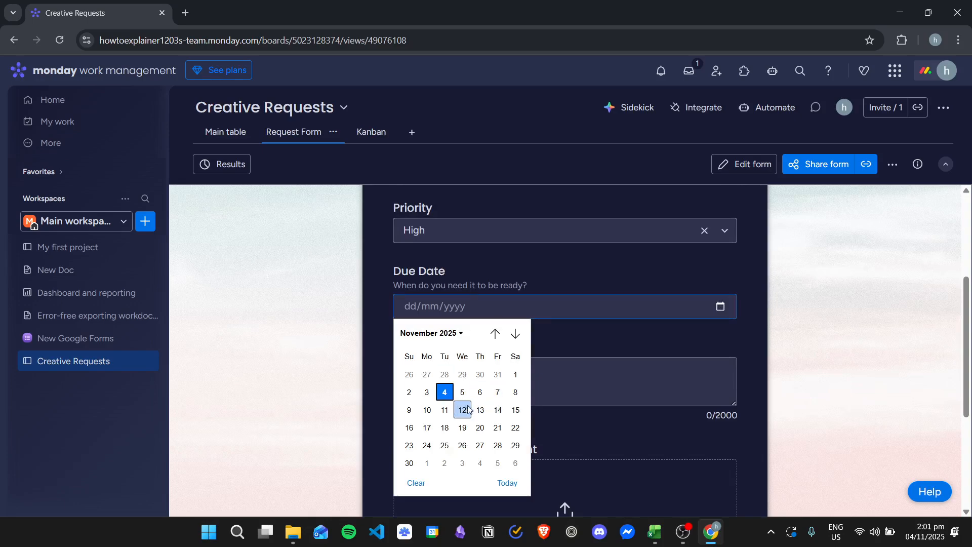
pyautogui.click(497, 410)
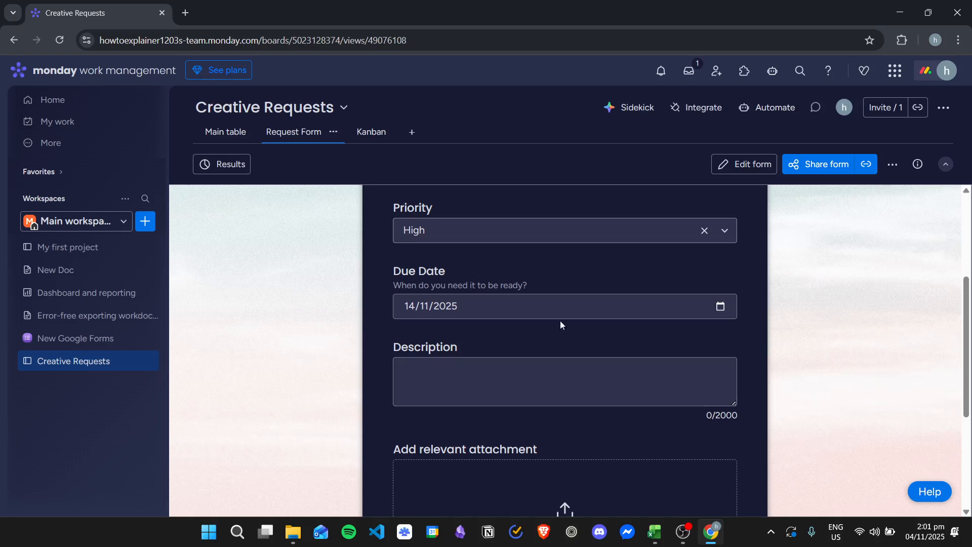
# Enter the description: I need a social media post that promotes the products of my company
pyautogui.scroll(-1, 567, 306)
pyautogui.click(490, 313)
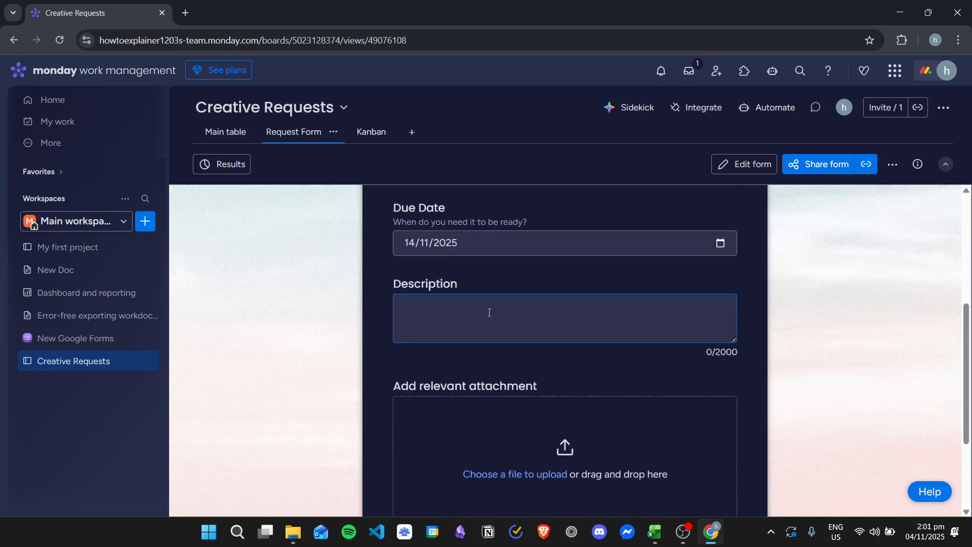
pyautogui.write('I need a social media post that promot')
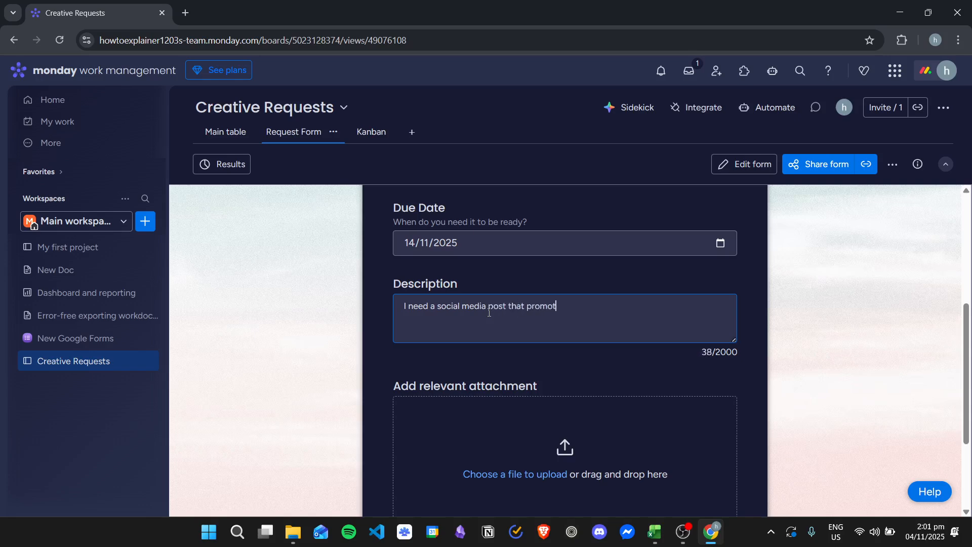
pyautogui.write('es the products of my compan')
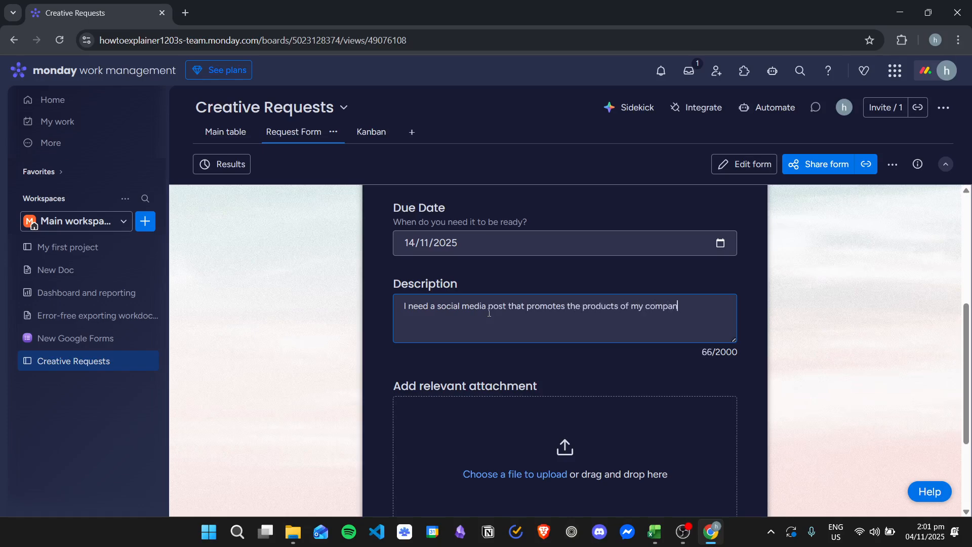
pyautogui.write('y.')
# Attach the files Yellow shirt.jpg and TSHEPO_Monarch_Black_Monarch_Tee.webp to the request
pyautogui.scroll(-2, 630, 321)
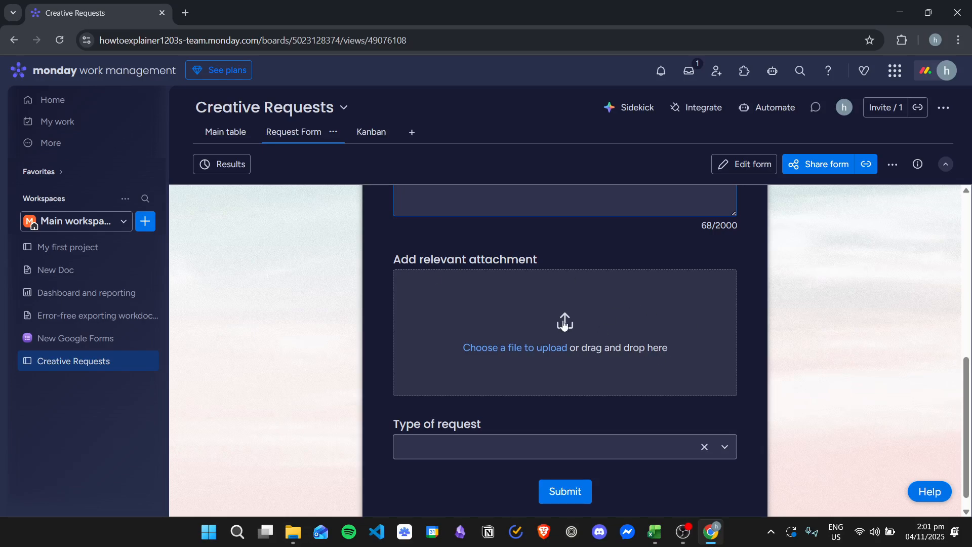
pyautogui.click(599, 335)
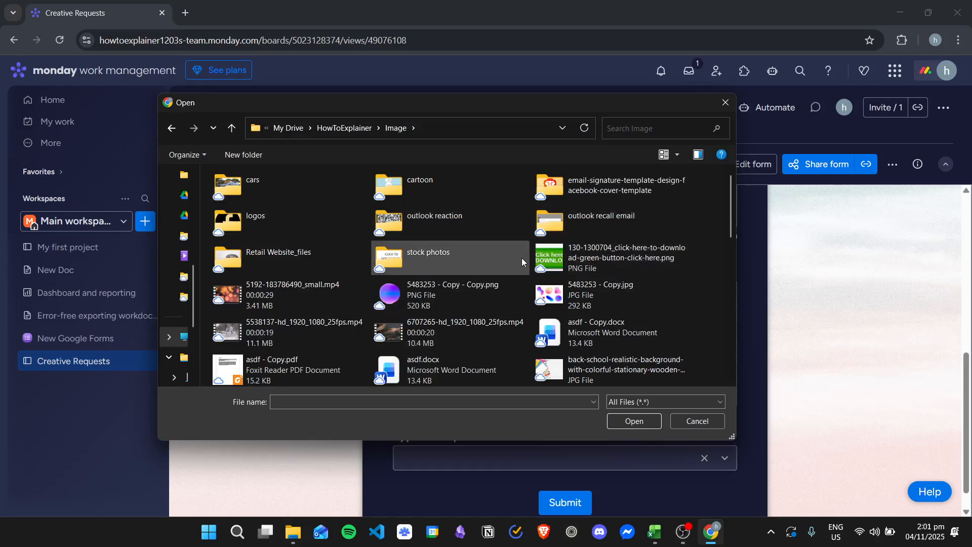
pyautogui.scroll(-2, 522, 257)
pyautogui.scroll(-5, 551, 264)
pyautogui.scroll(3, 456, 238)
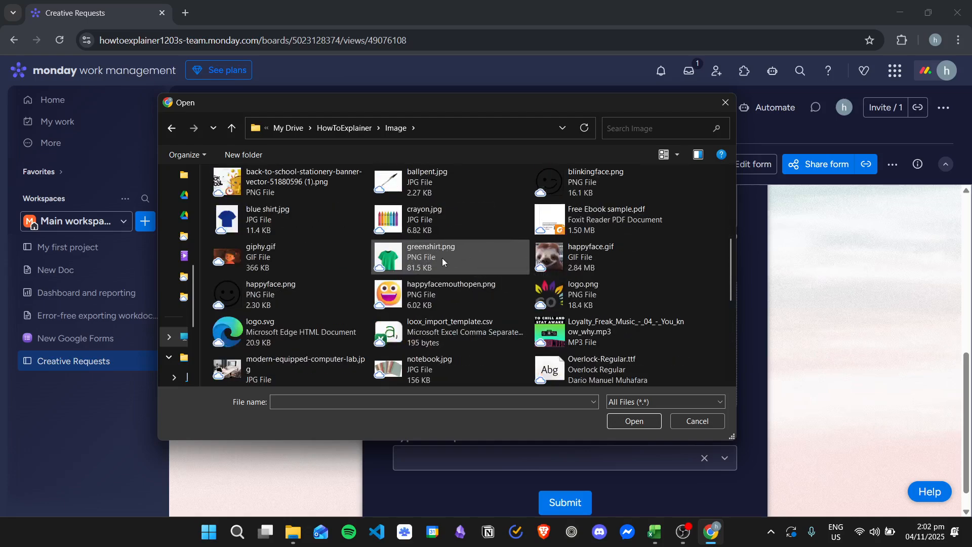
pyautogui.scroll(-6, 451, 260)
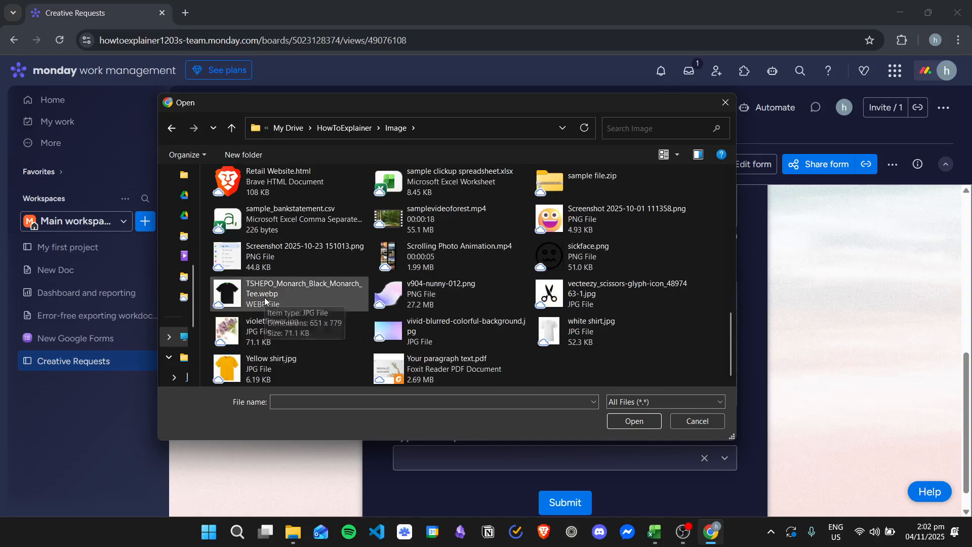
pyautogui.click(266, 301)
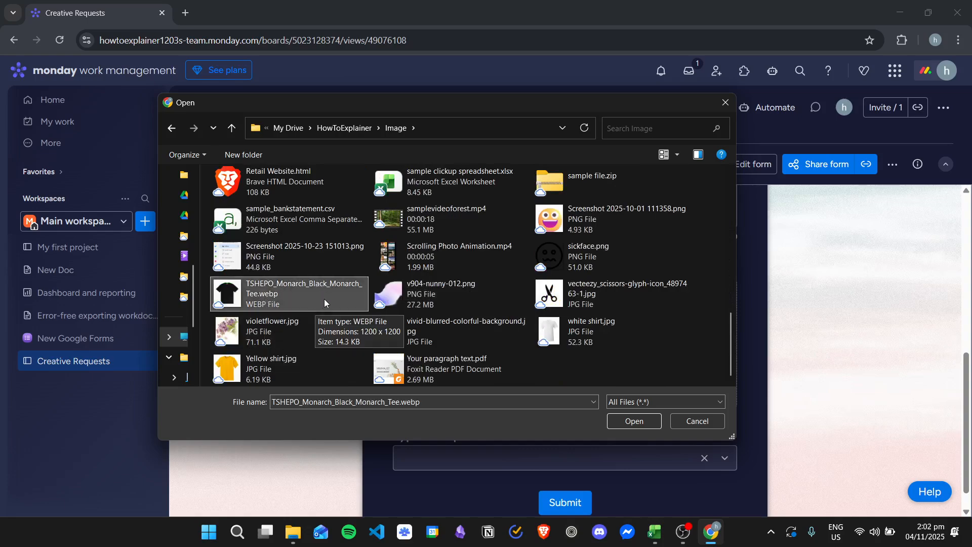
pyautogui.keyDown('ctrl'); pyautogui.click(323, 371); pyautogui.keyUp('ctrl')
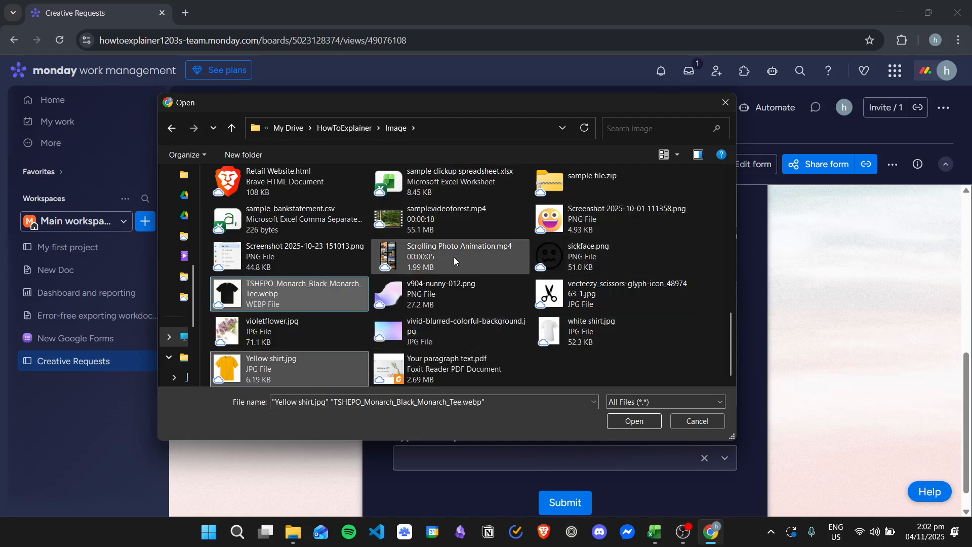
pyautogui.click(627, 421)
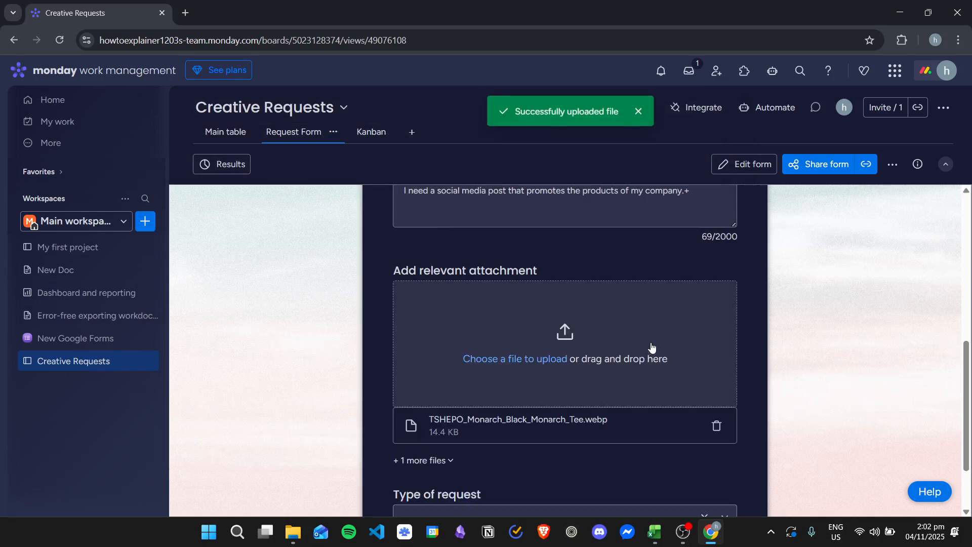
pyautogui.scroll(-2, 729, 327)
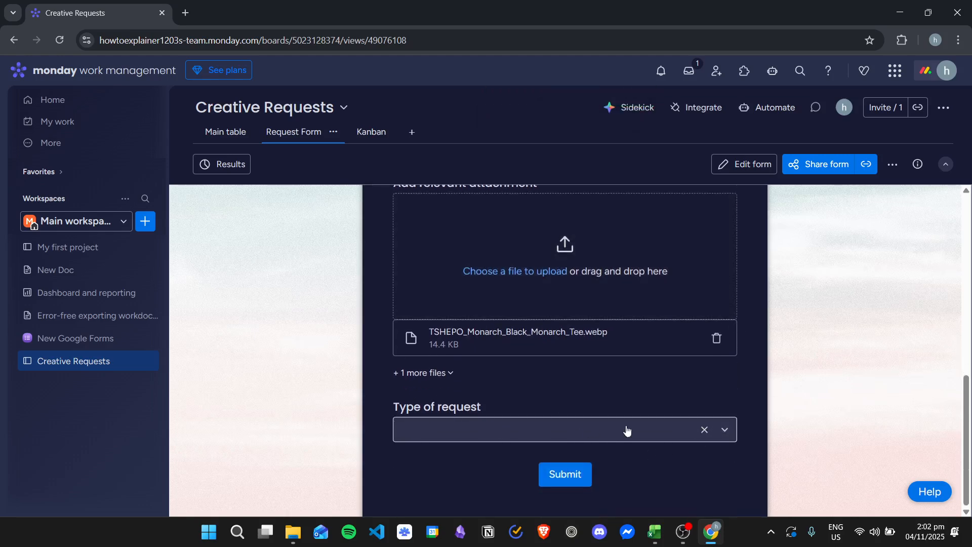
# Set the type of request to Social Media
pyautogui.click(727, 433)
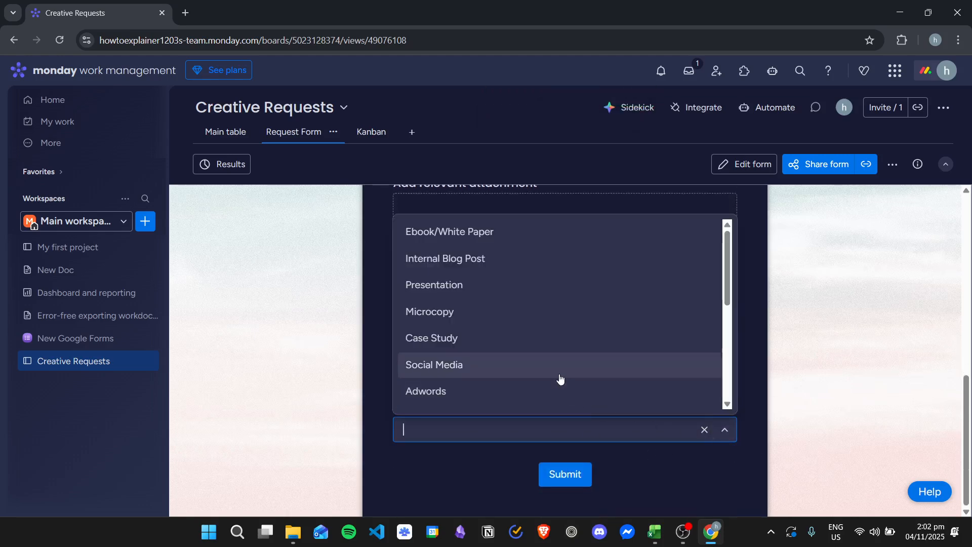
pyautogui.click(476, 374)
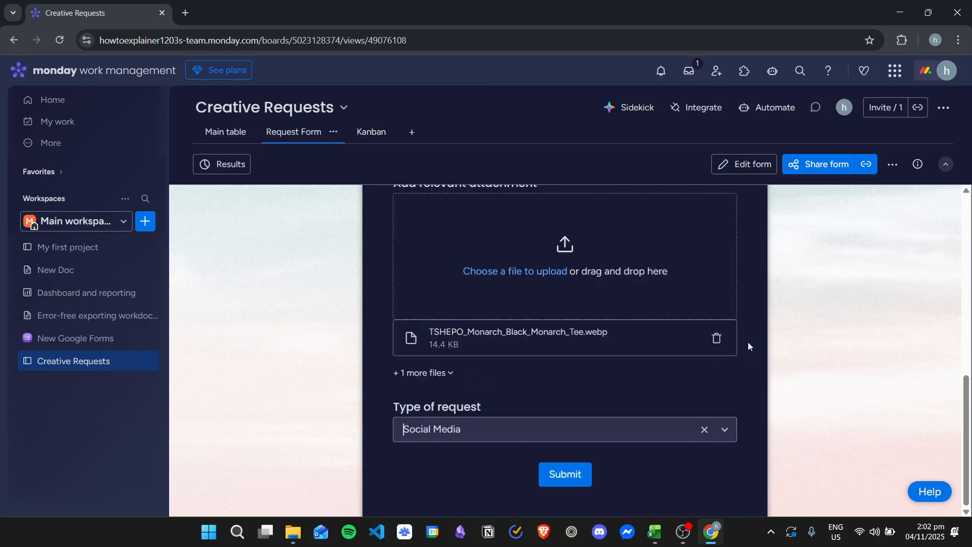
pyautogui.scroll(10, 674, 377)
pyautogui.scroll(-3, 697, 305)
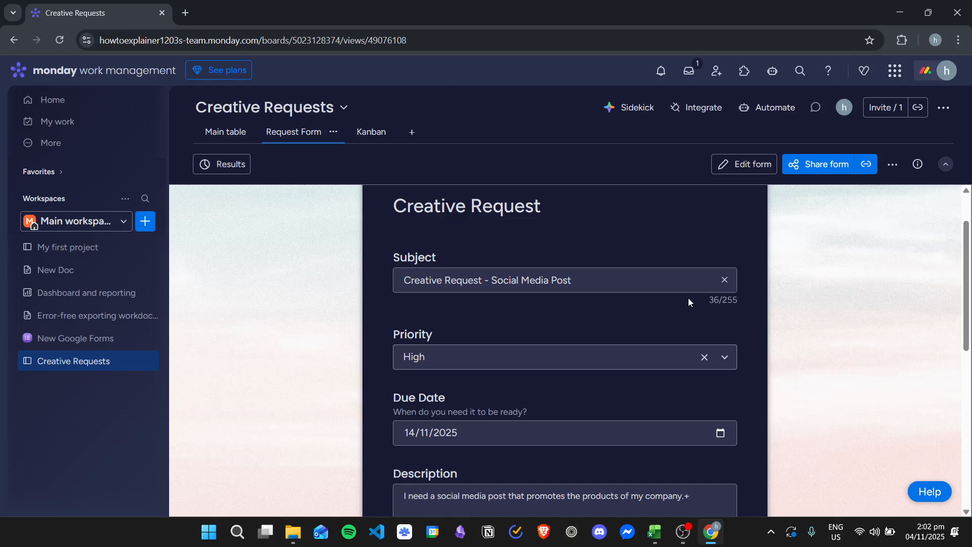
# Try to submit the request form
pyautogui.scroll(-6, 691, 297)
pyautogui.click(569, 476)
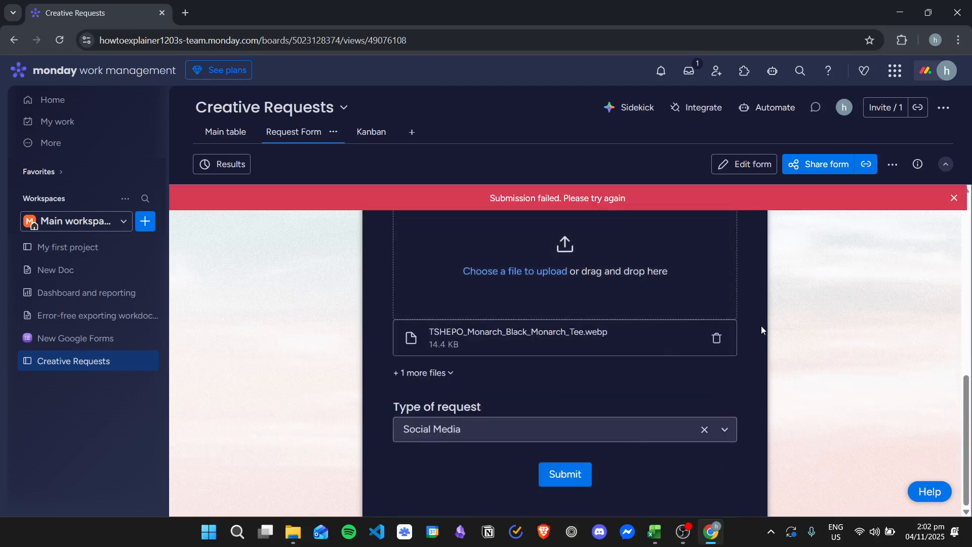
pyautogui.scroll(10, 627, 319)
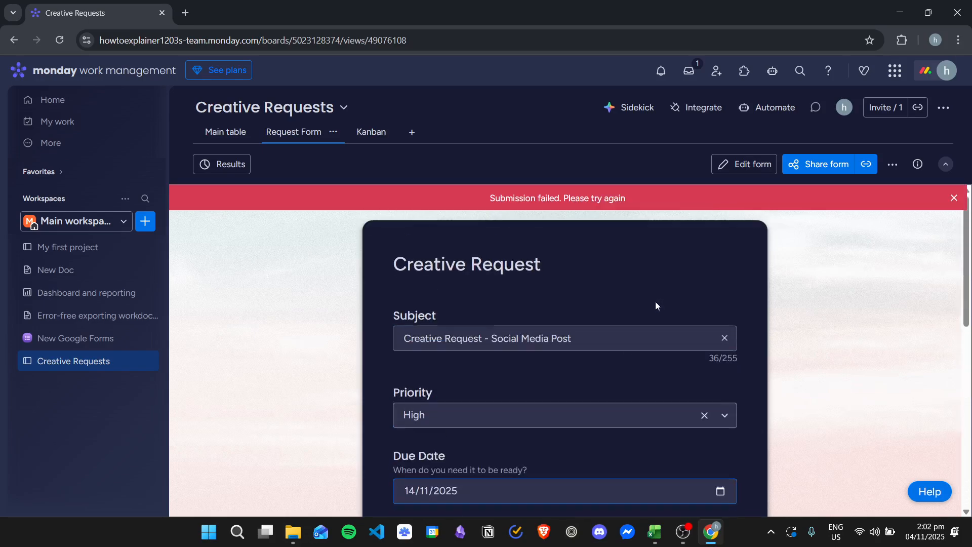
pyautogui.scroll(-10, 722, 258)
pyautogui.click(579, 479)
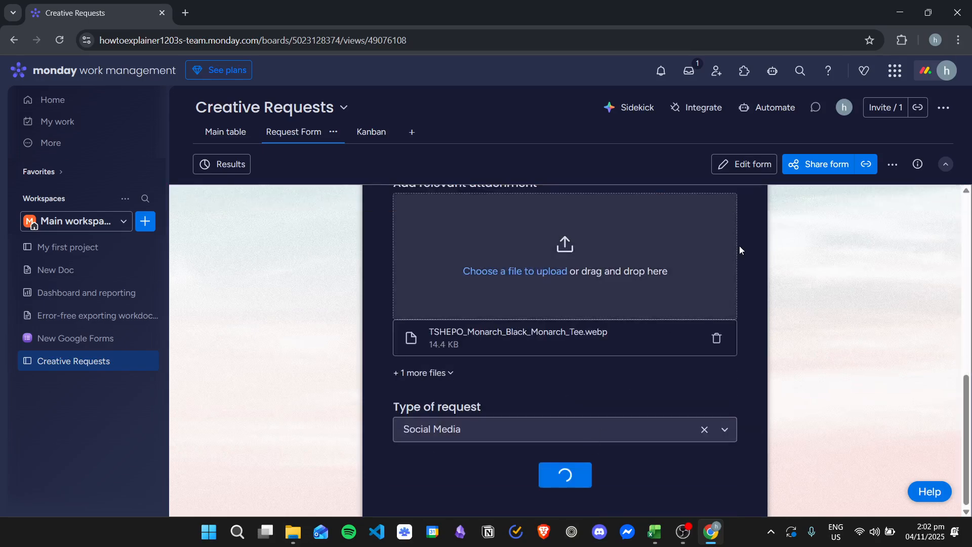
# Open the form results summary and review the answers, then return to the form
pyautogui.click(233, 170)
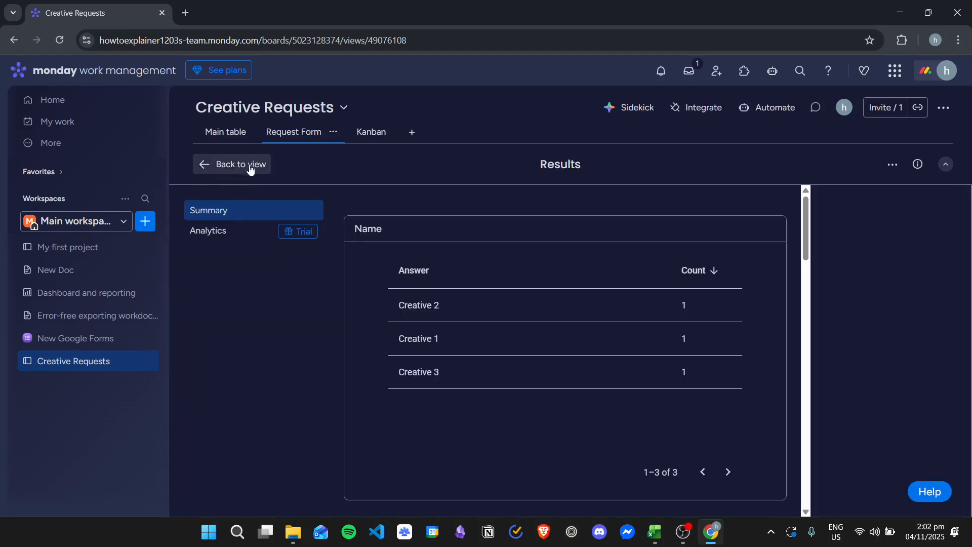
pyautogui.scroll(-15, 613, 332)
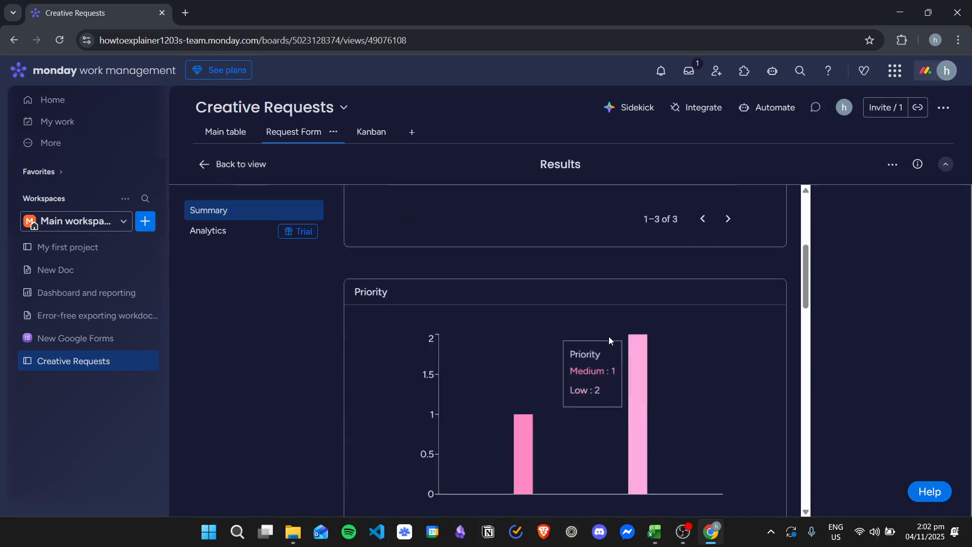
pyautogui.click(240, 165)
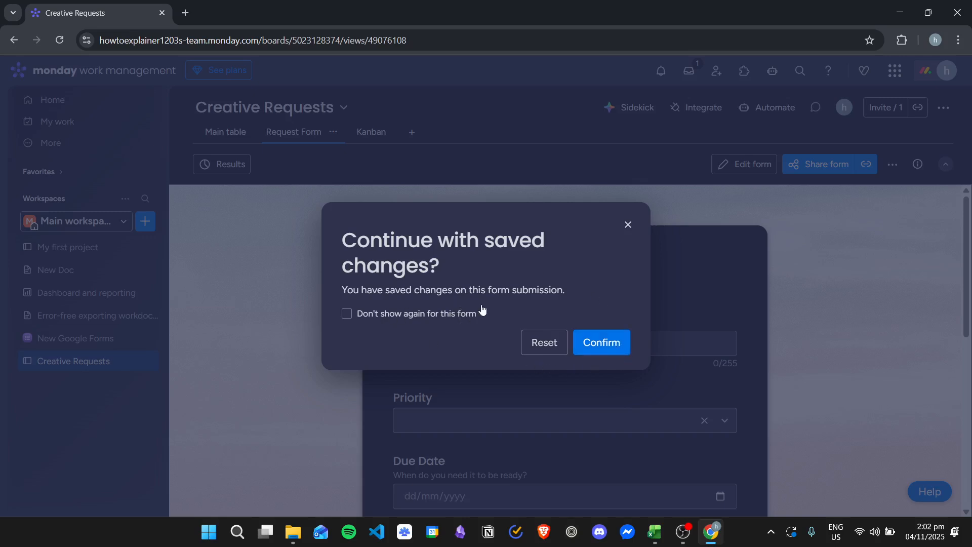
# Continue with the saved form answers and remove the attached files
pyautogui.click(605, 345)
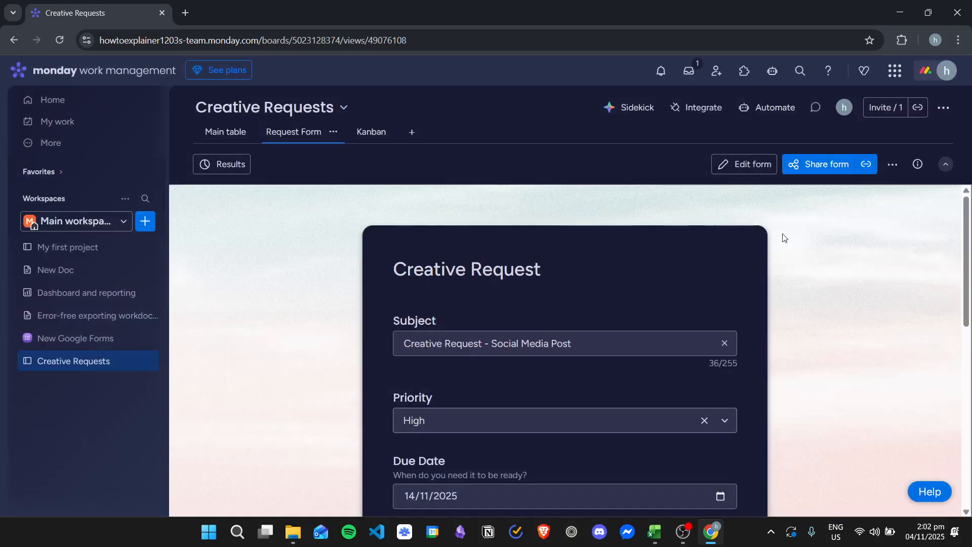
pyautogui.scroll(-2, 483, 303)
pyautogui.scroll(-6, 483, 303)
pyautogui.scroll(1, 726, 347)
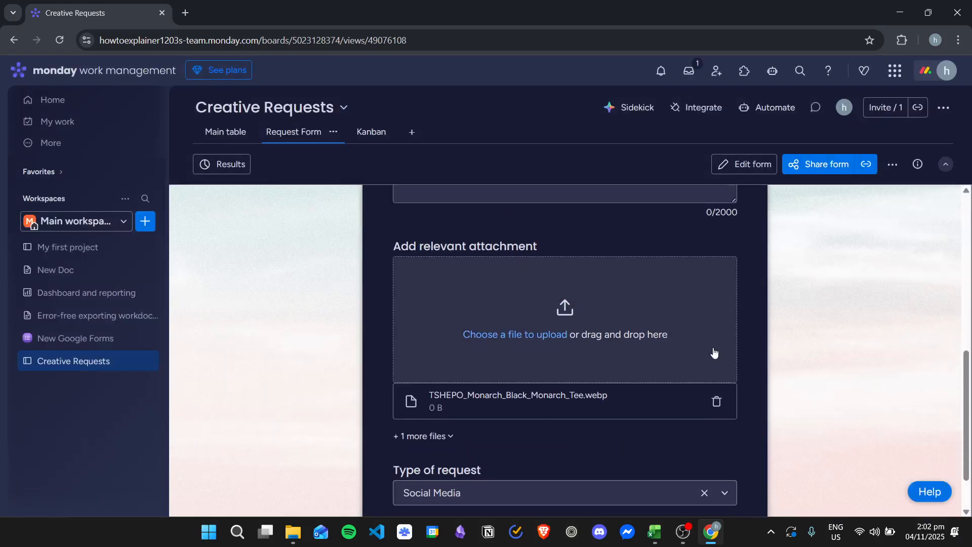
pyautogui.click(717, 406)
pyautogui.click(717, 402)
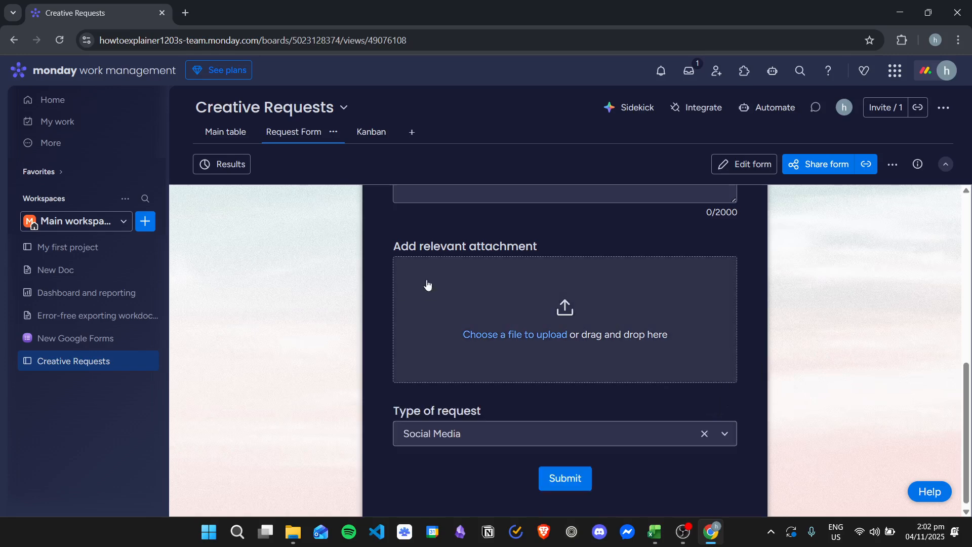
# Submit the request form and switch to the main table view
pyautogui.click(577, 477)
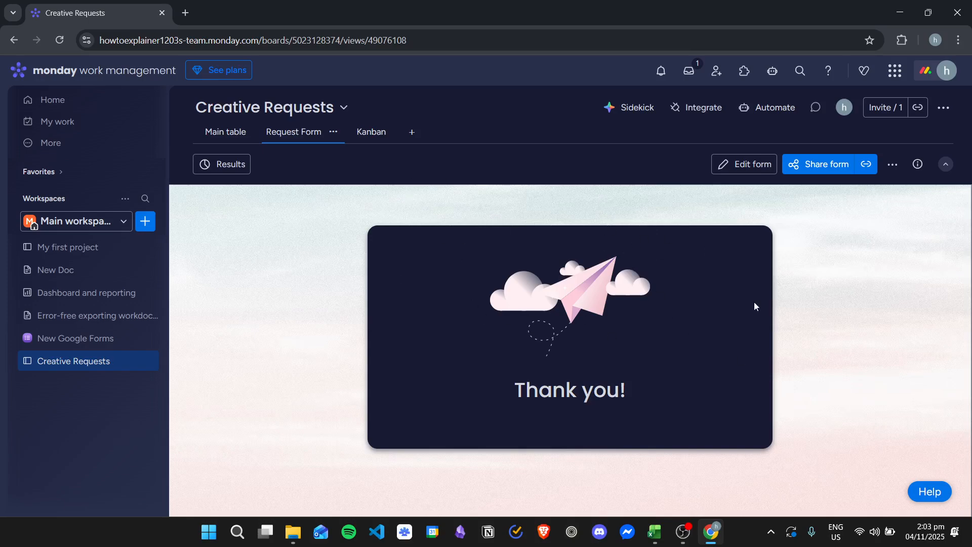
pyautogui.click(218, 136)
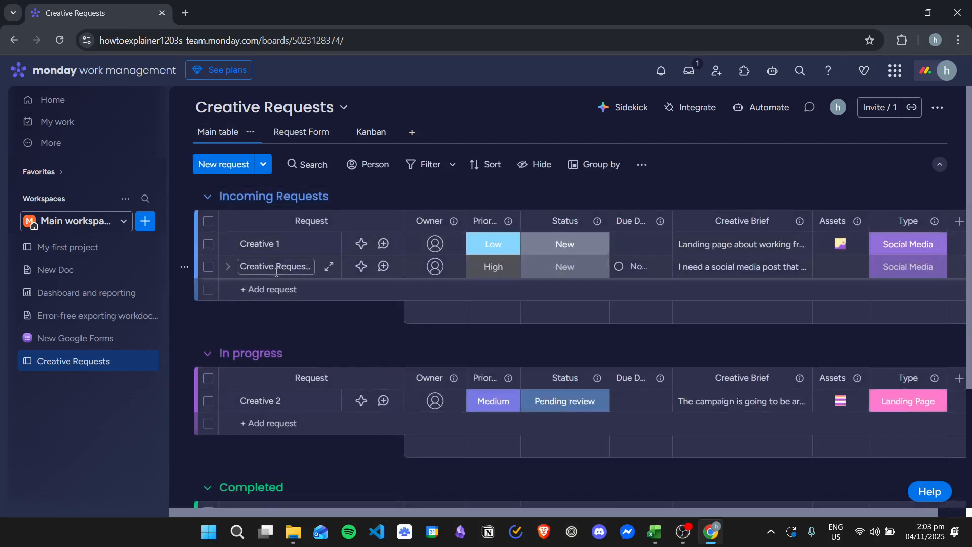
# Expand and collapse the subitems of the new Creative Request - Social Media Post item
pyautogui.click(228, 267)
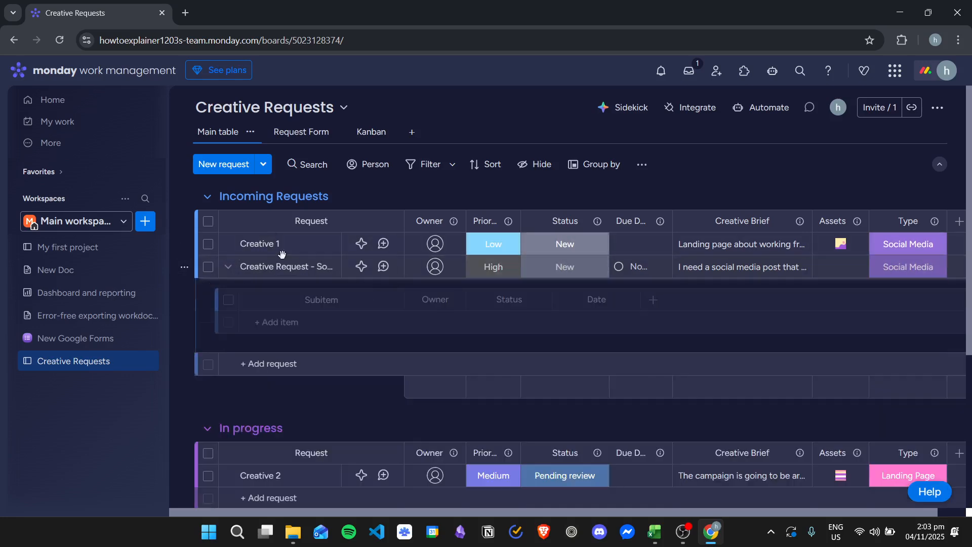
pyautogui.click(228, 268)
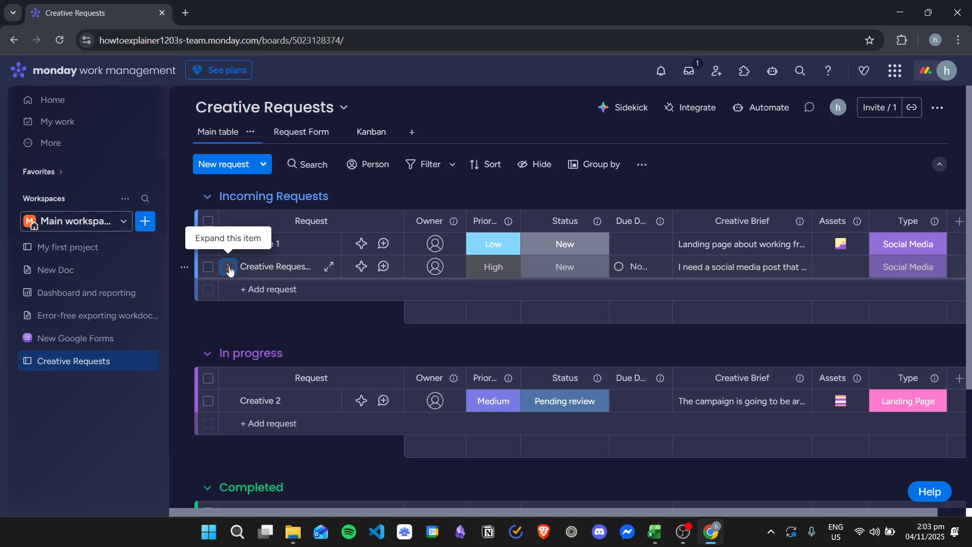
pyautogui.click(281, 268)
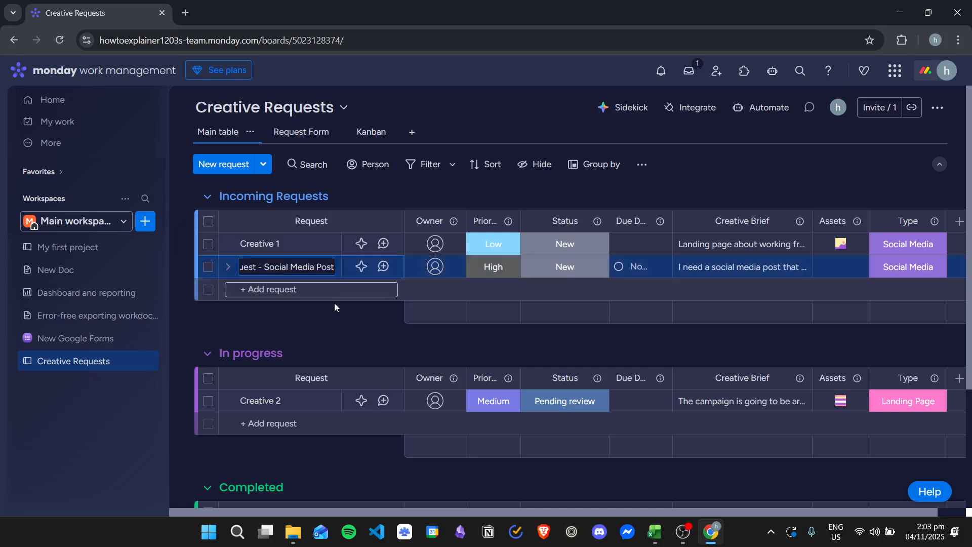
pyautogui.click(342, 324)
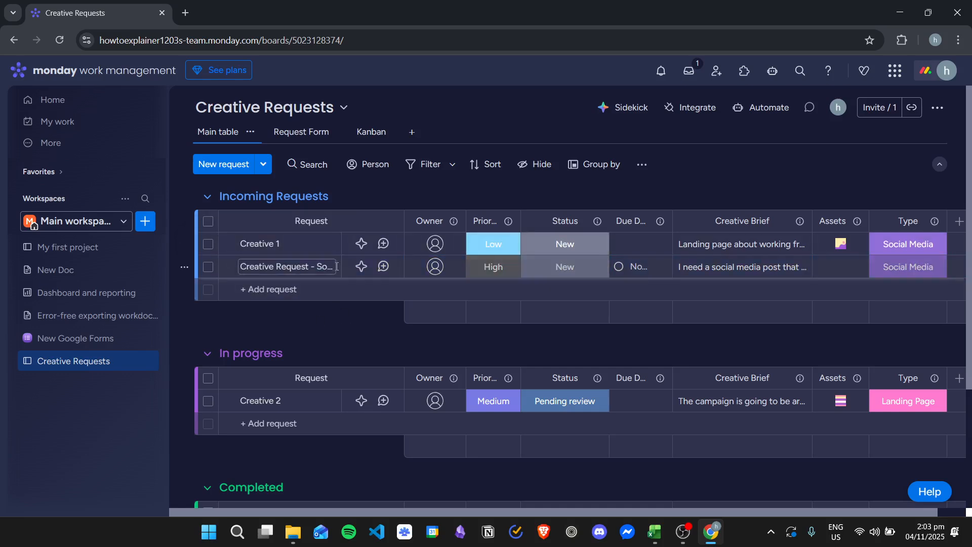
# Open the new request's item panel, look through its updates and activity log, and close it
pyautogui.click(332, 270)
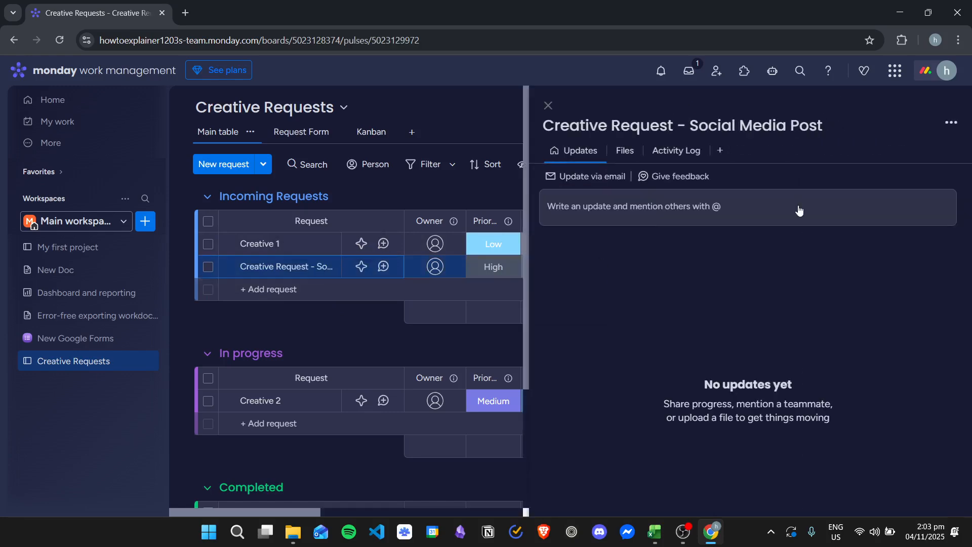
pyautogui.click(796, 207)
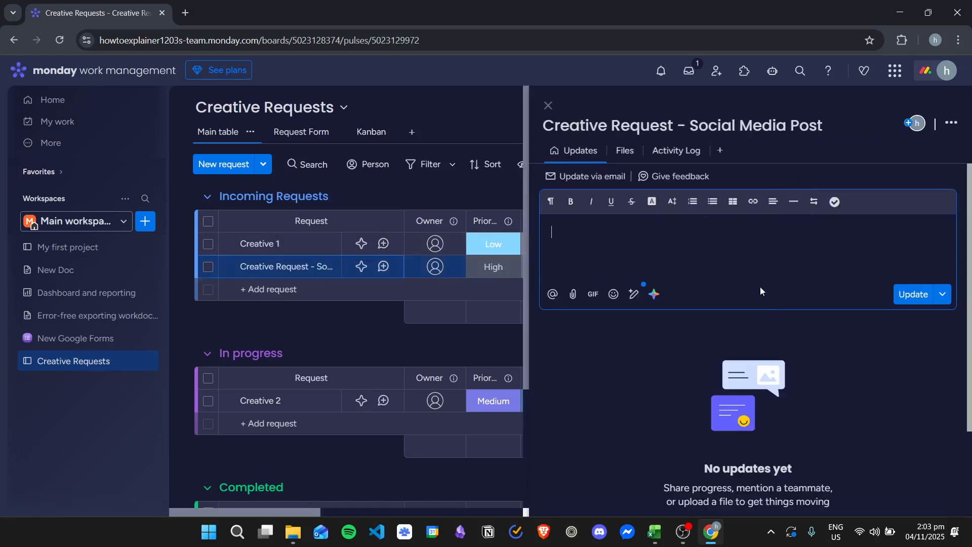
pyautogui.scroll(-3, 770, 365)
pyautogui.scroll(3, 770, 355)
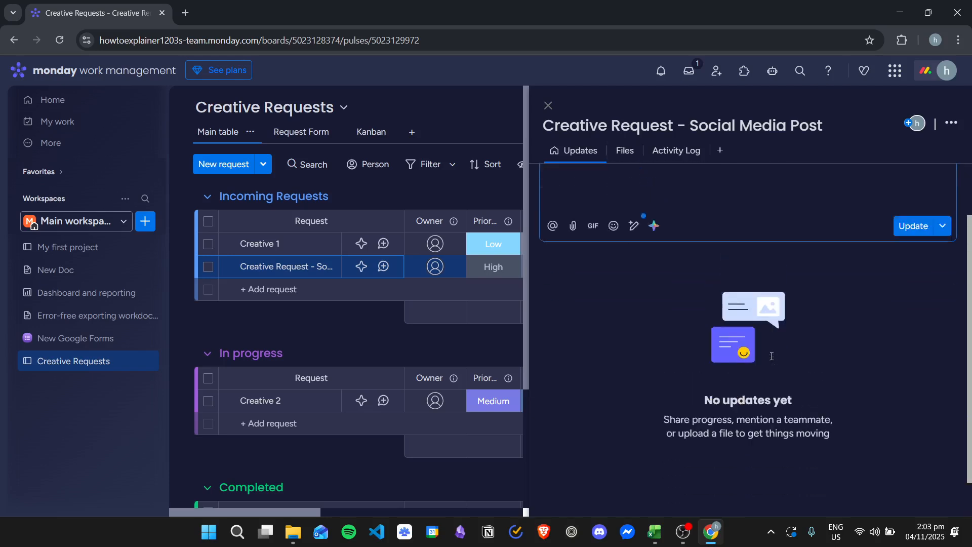
pyautogui.click(630, 150)
pyautogui.click(641, 191)
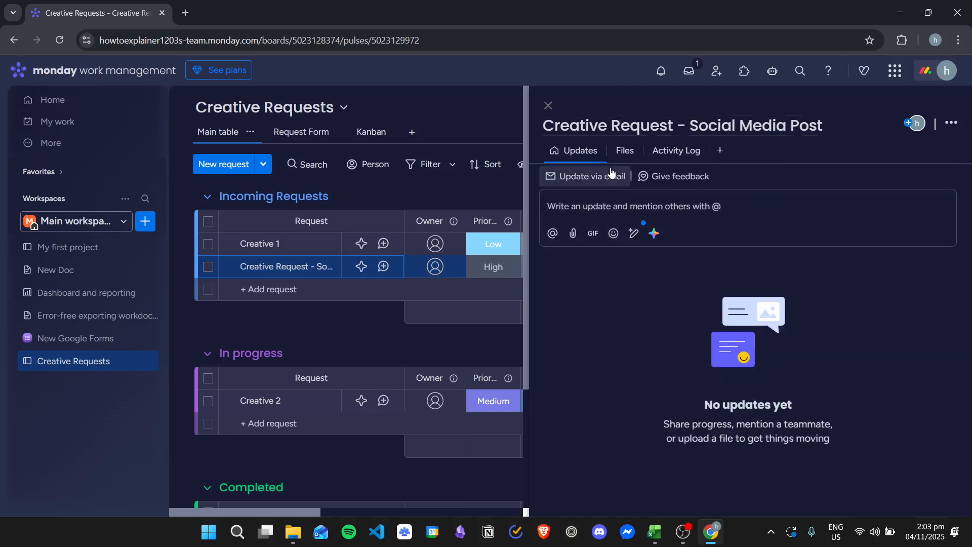
pyautogui.click(676, 151)
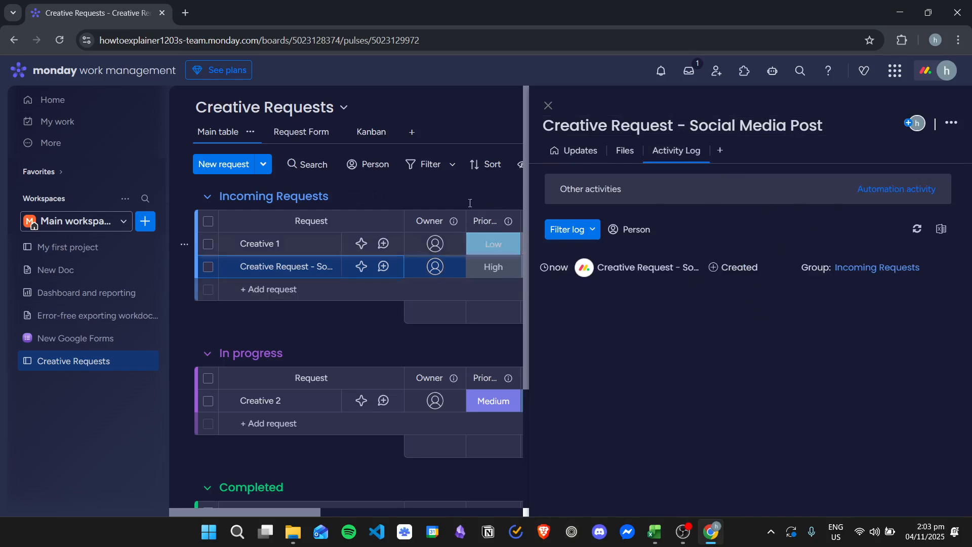
pyautogui.click(548, 106)
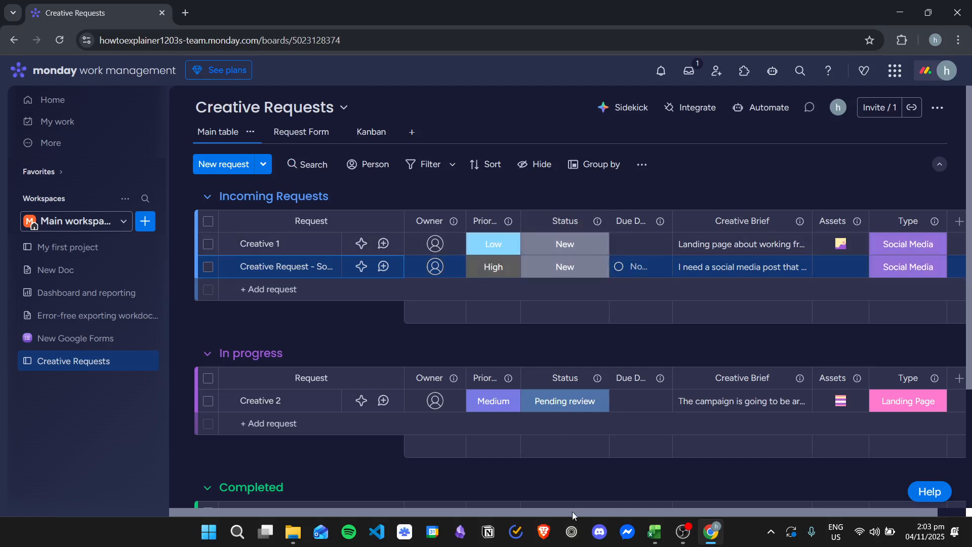
# Read the new request's full Creative Brief text
pyautogui.moveTo(572, 511); pyautogui.dragTo(685, 505)
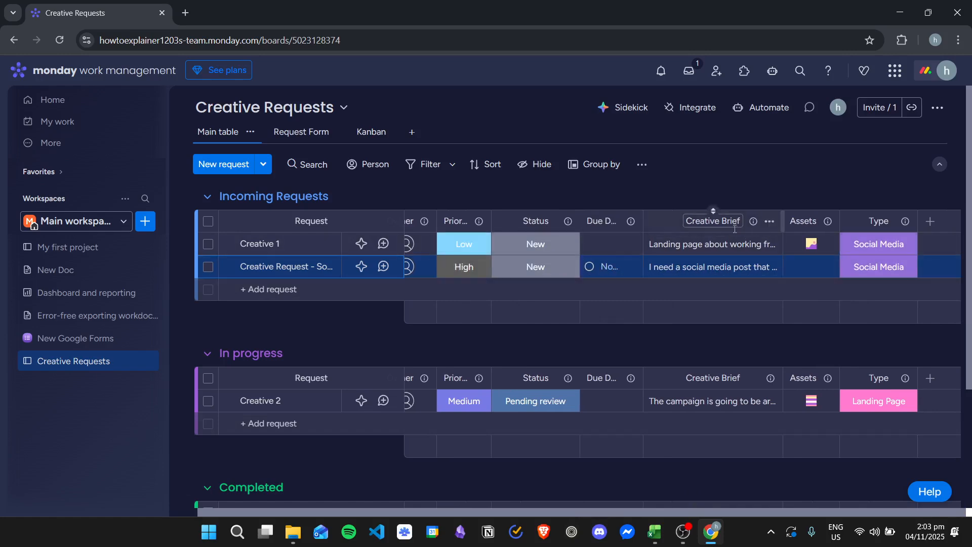
pyautogui.click(729, 267)
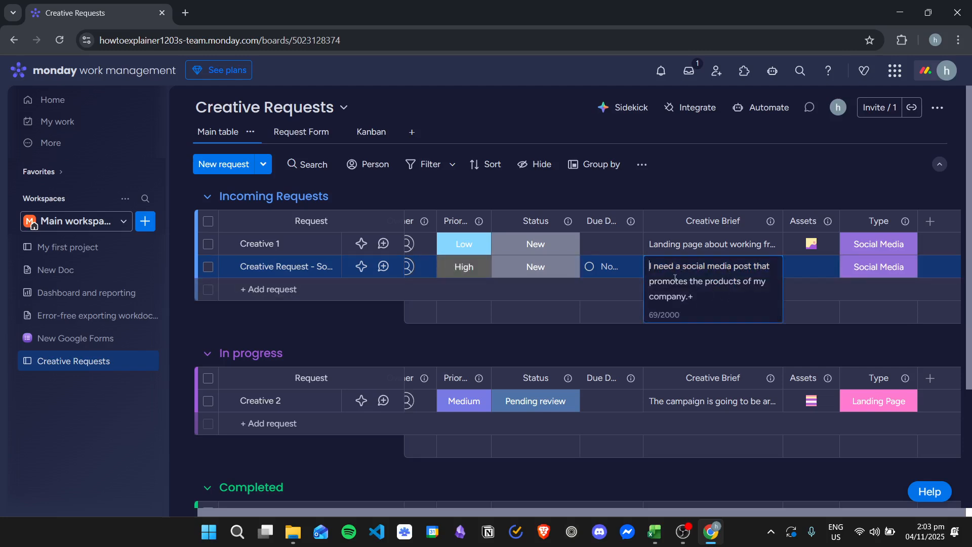
pyautogui.click(807, 349)
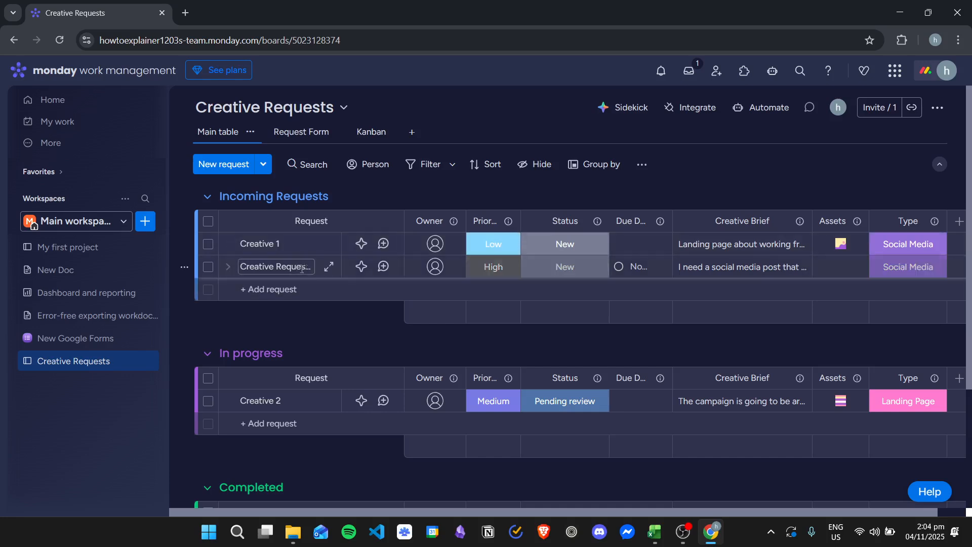
# Set the new request's status to Working on it
pyautogui.click(582, 269)
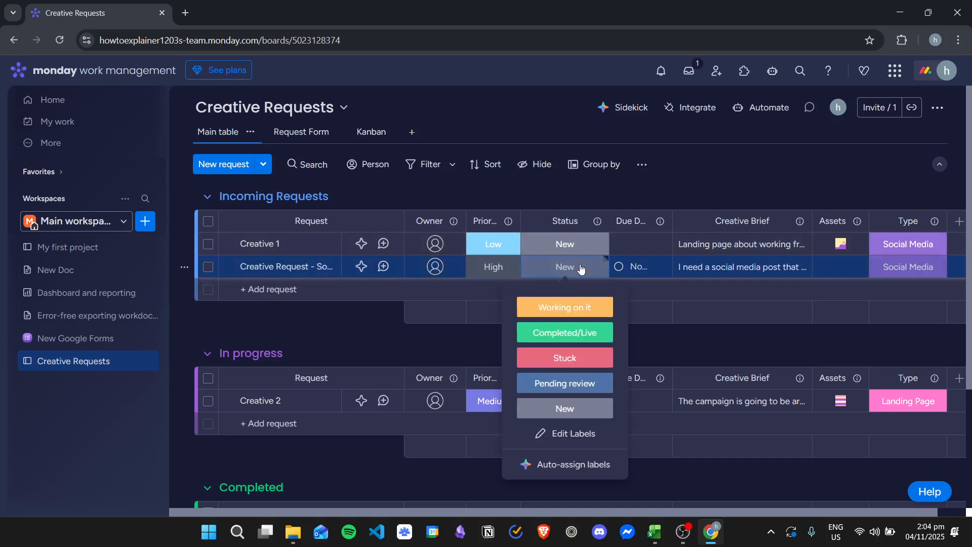
pyautogui.click(582, 307)
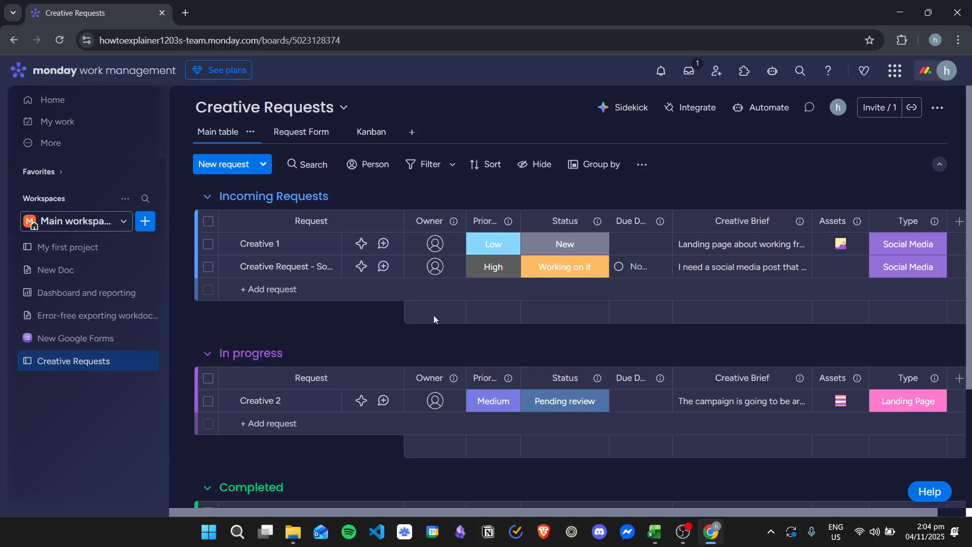
# Change the new request's status to Pending review
pyautogui.scroll(-1, 427, 315)
pyautogui.scroll(1, 435, 310)
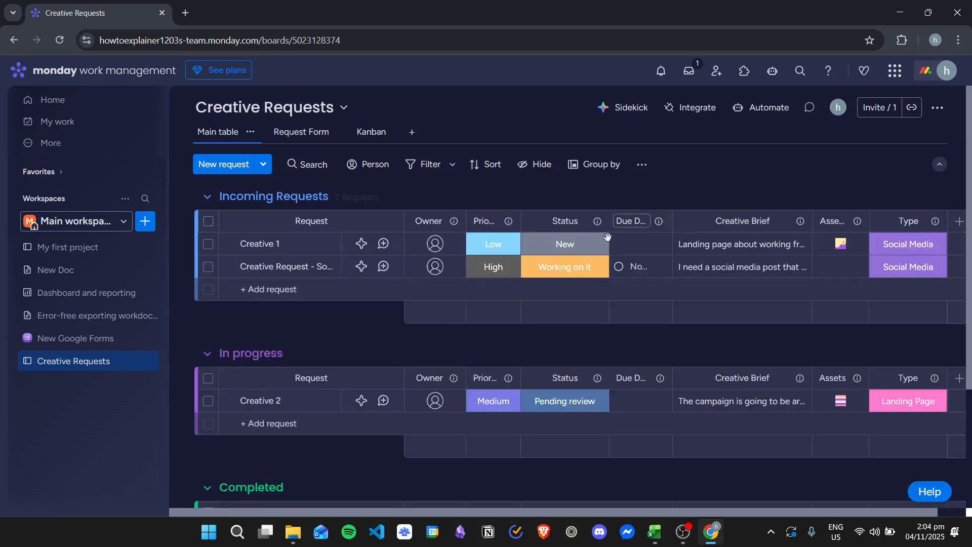
pyautogui.click(581, 267)
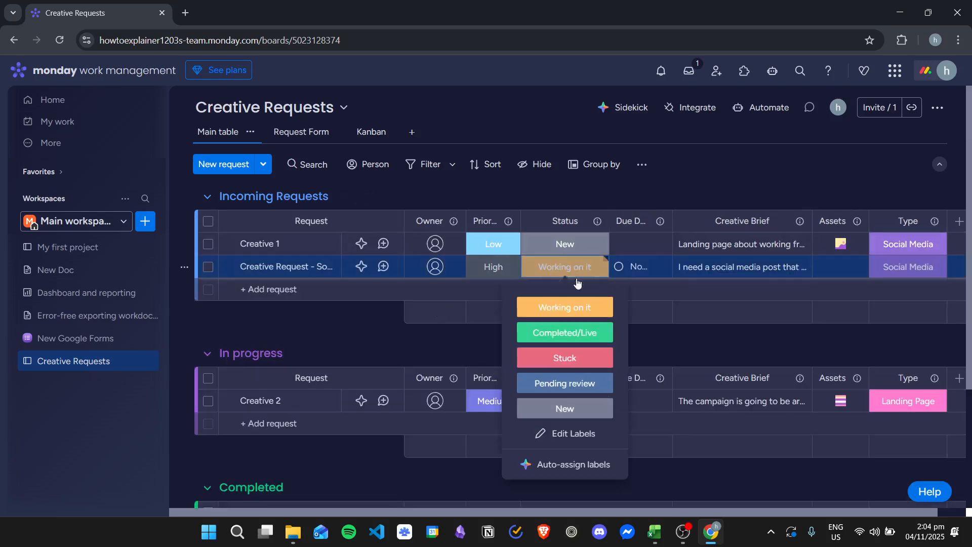
pyautogui.click(567, 383)
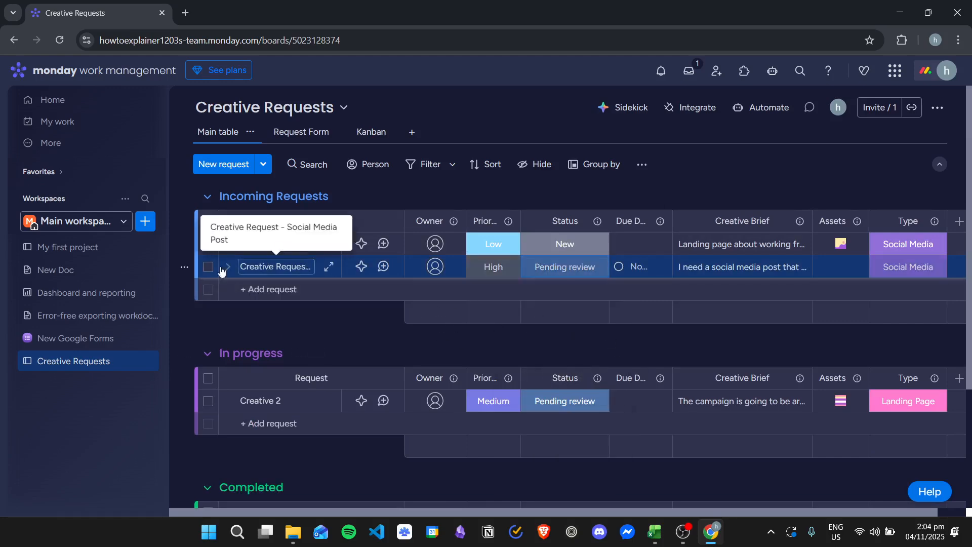
# Move the new request into the In progress group
pyautogui.moveTo(190, 274); pyautogui.dragTo(202, 386)
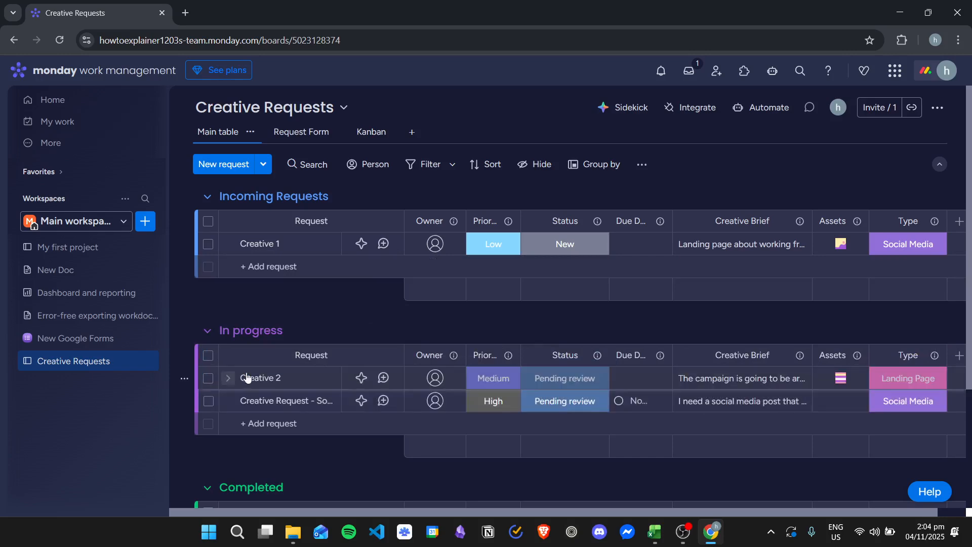
pyautogui.scroll(-2, 570, 324)
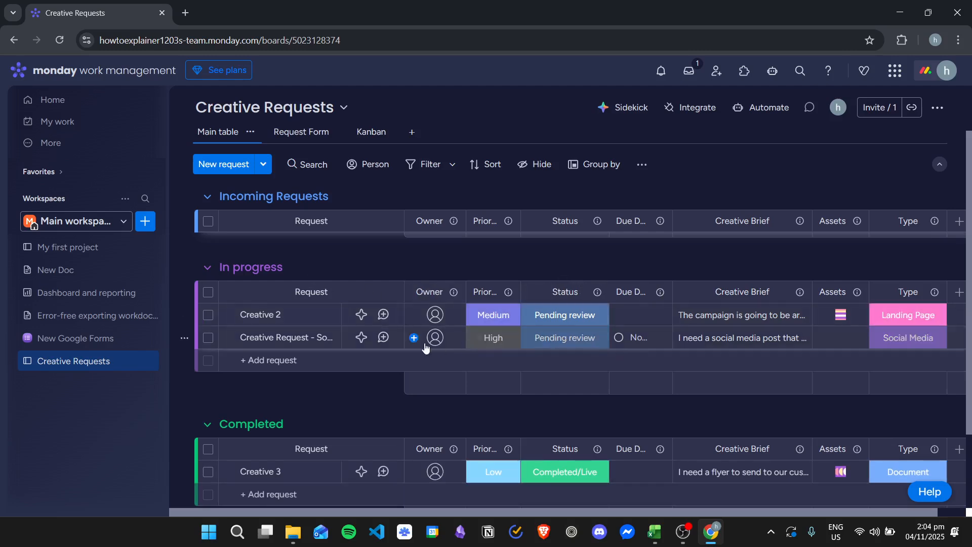
pyautogui.scroll(-2, 481, 339)
# Set the new request's status to Completed/Live
pyautogui.click(566, 276)
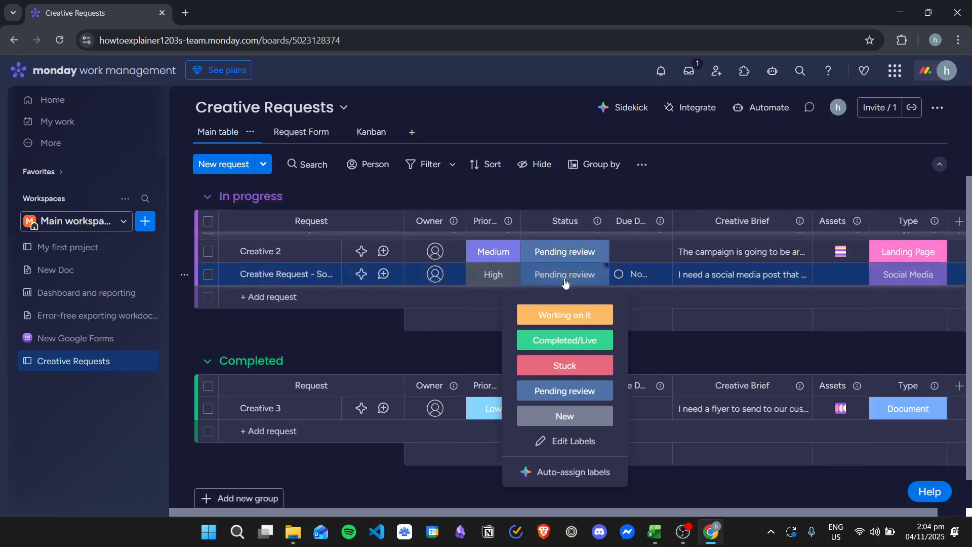
pyautogui.click(575, 341)
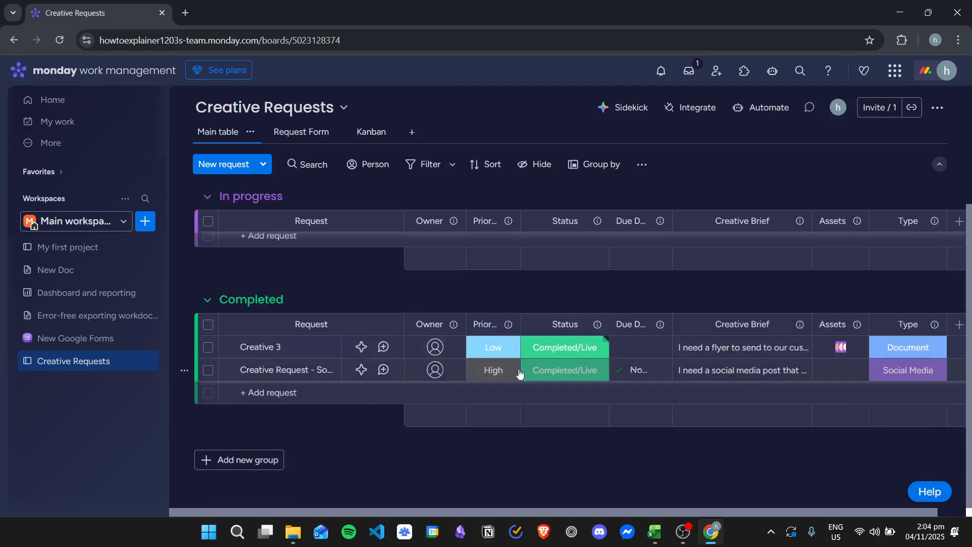
pyautogui.scroll(2, 488, 416)
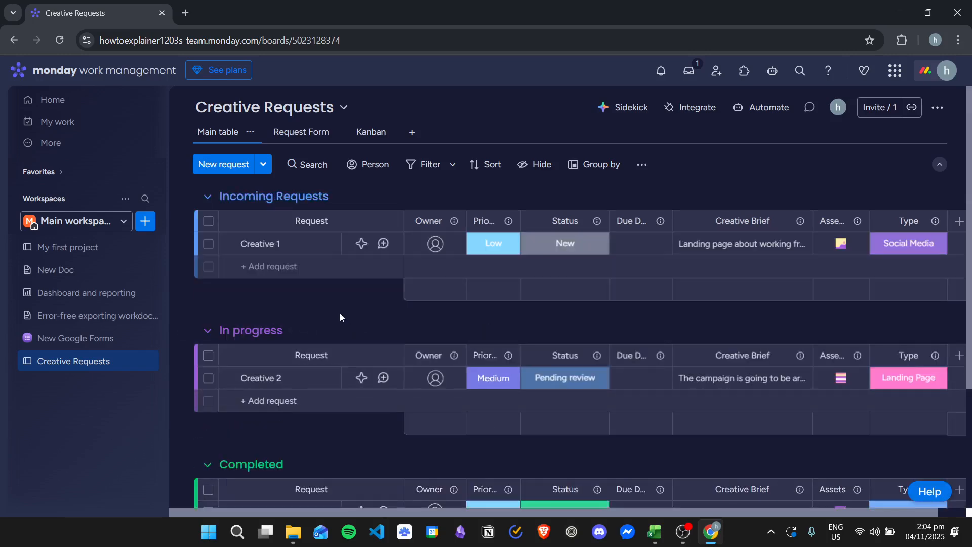